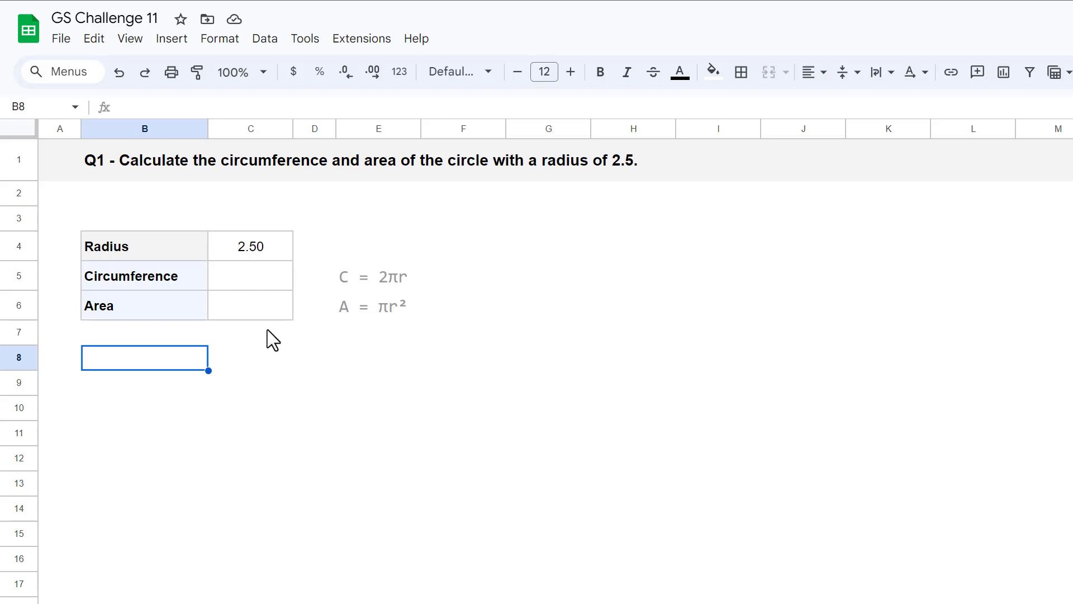
# Step: Enter =2*PI()*C4 in C5 to get the circumference 15.71
pyautogui.click(273, 281)
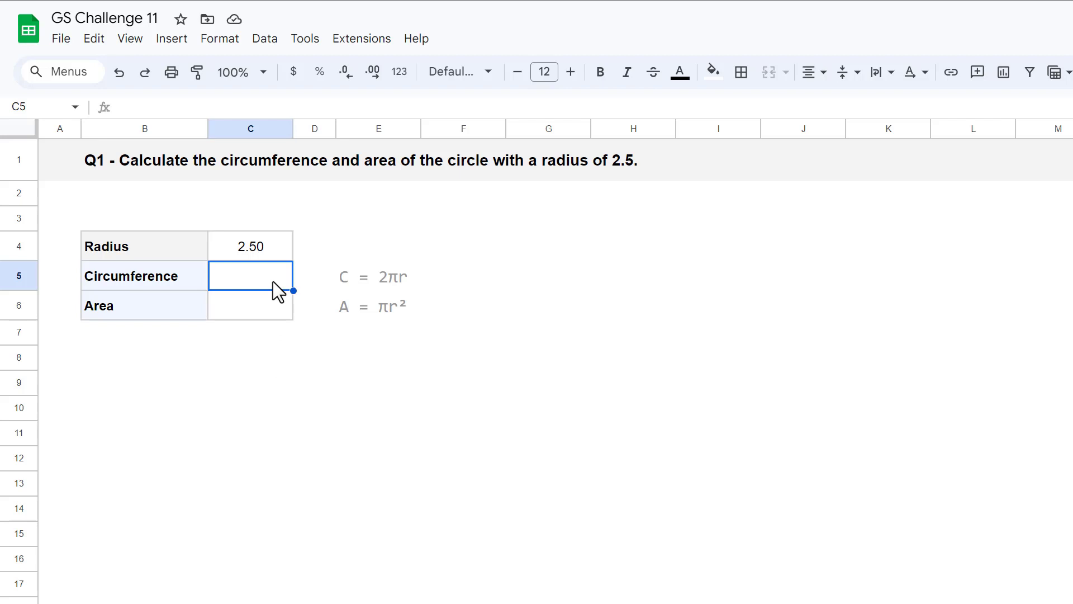
pyautogui.click(386, 108)
pyautogui.write('=2')
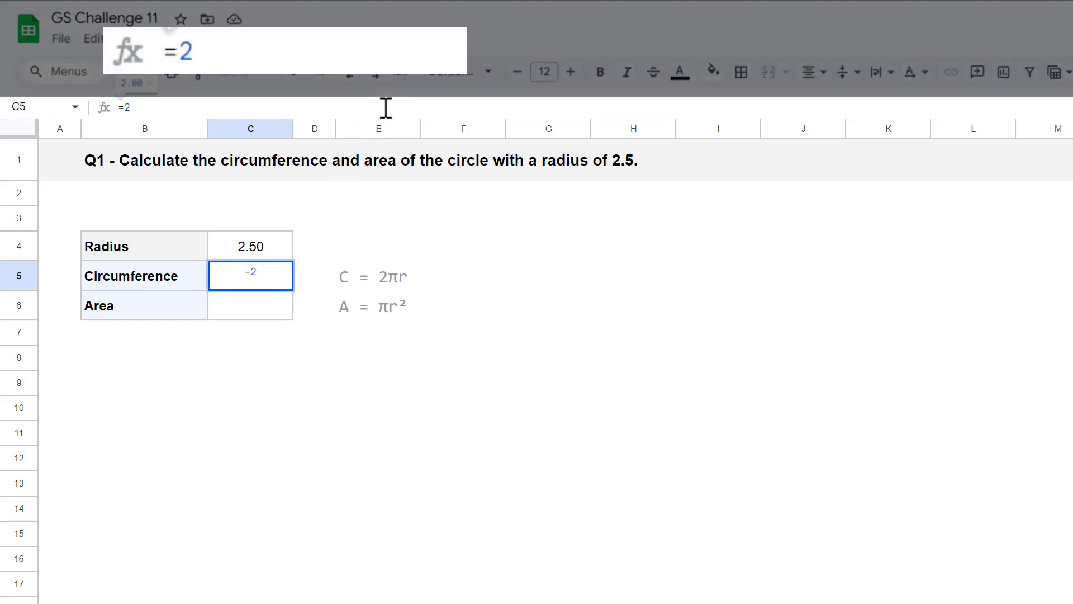
pyautogui.write('*p')
pyautogui.press('Tab')
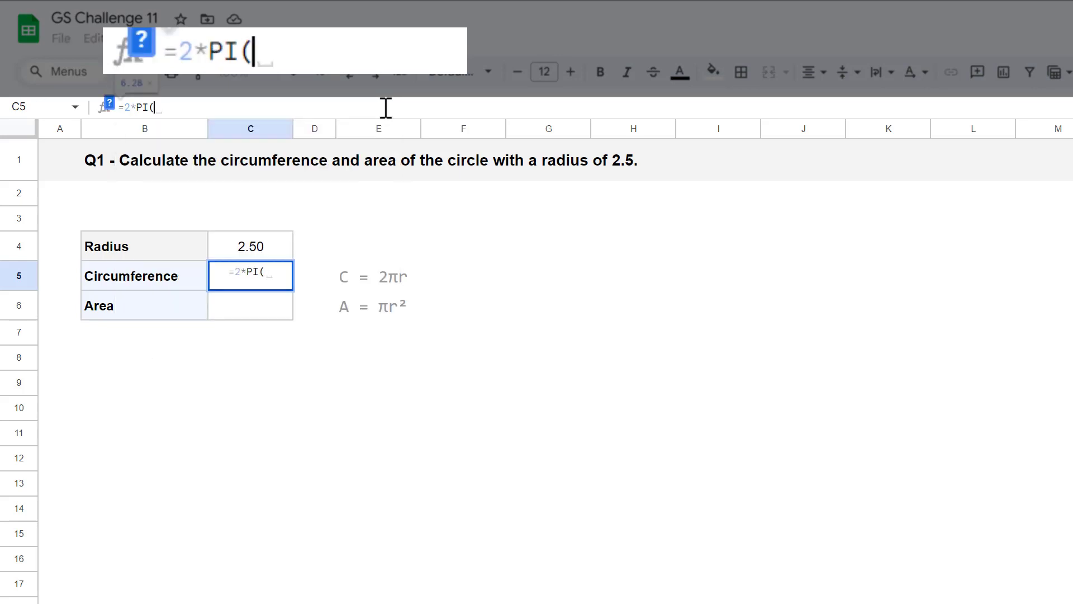
pyautogui.write(')*')
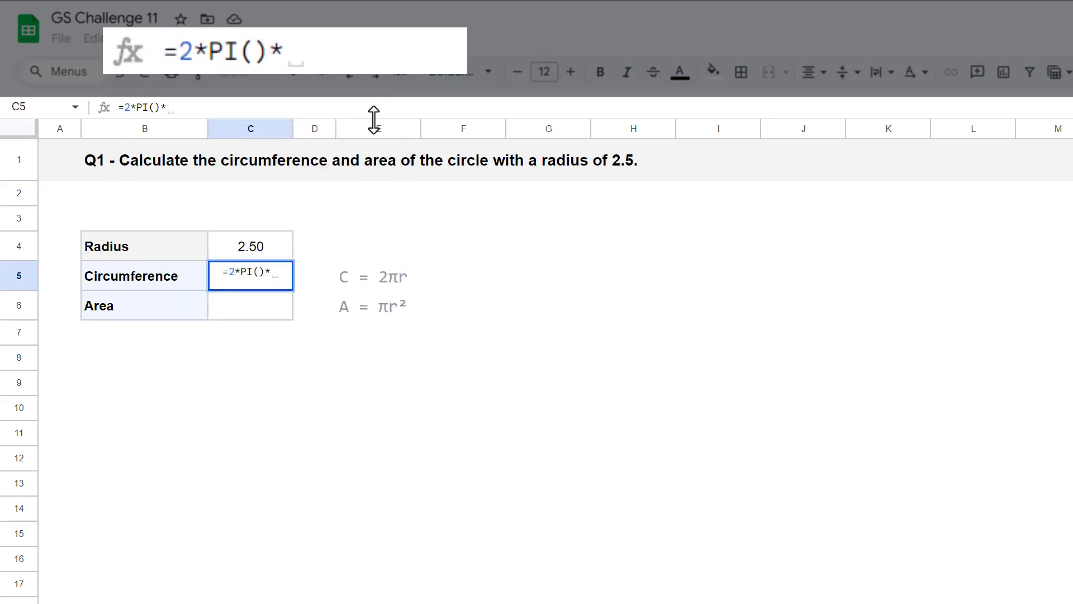
pyautogui.click(285, 245)
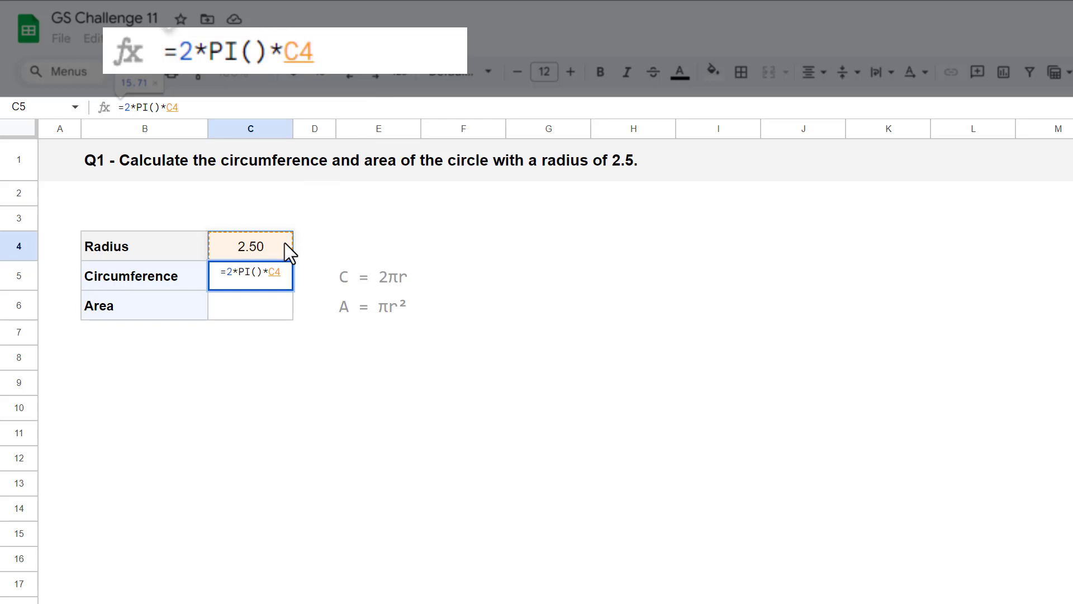
pyautogui.press('Return')
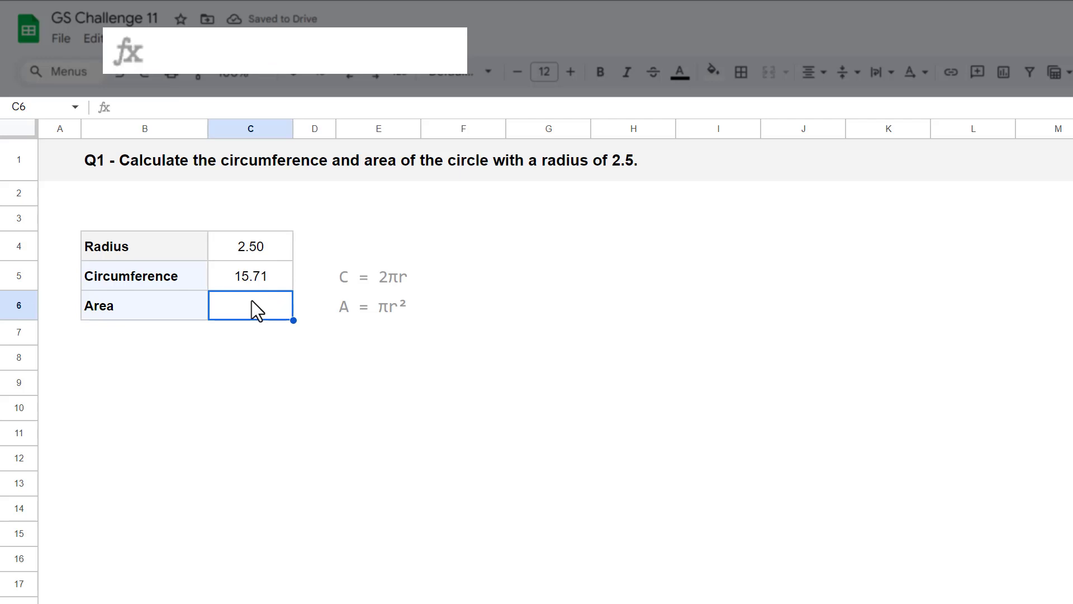
# Step: Enter =PI()*POWER(C4,2) in C6 to get the area 19.63
pyautogui.click(376, 103)
pyautogui.write('=pi()')
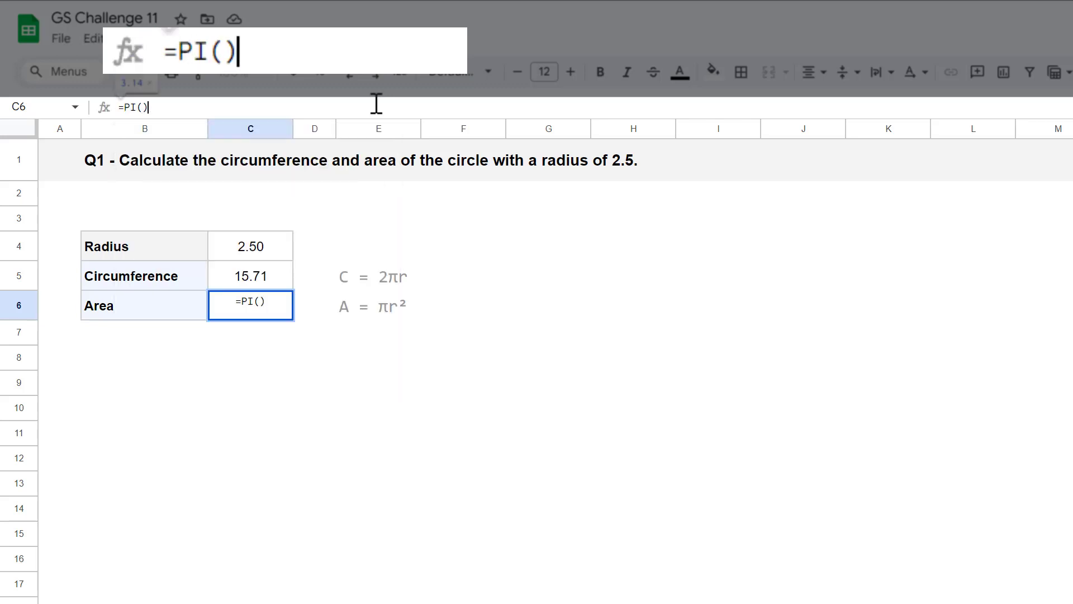
pyautogui.write('*')
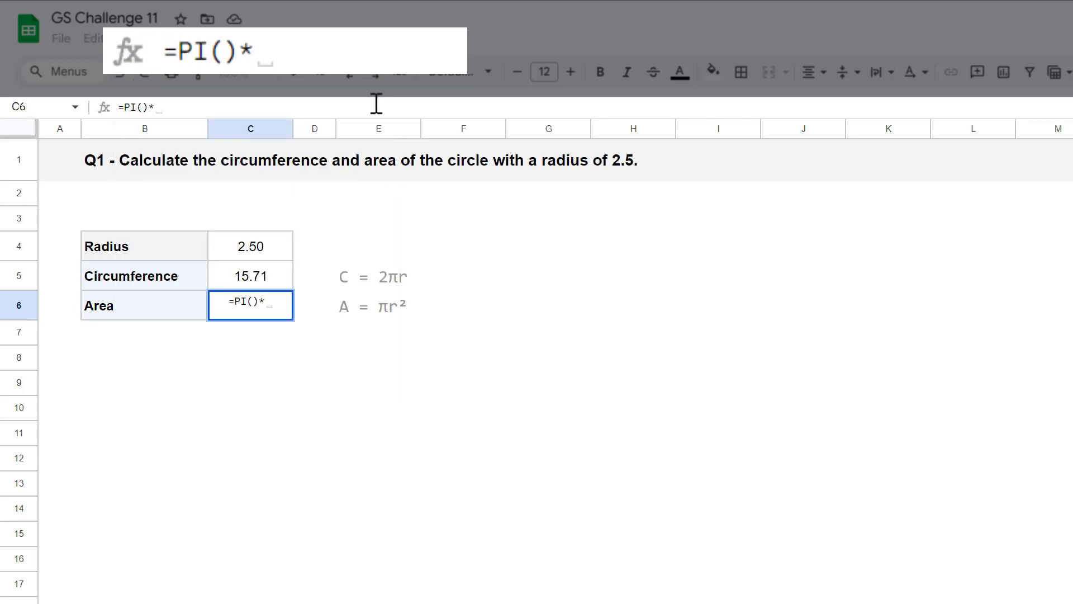
pyautogui.write('power(')
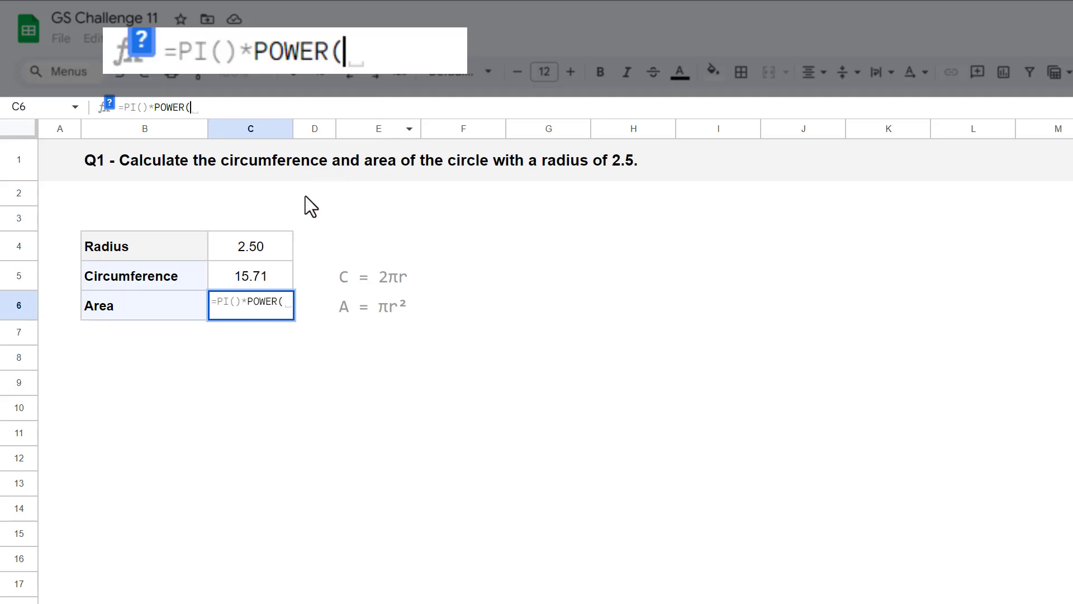
pyautogui.click(277, 243)
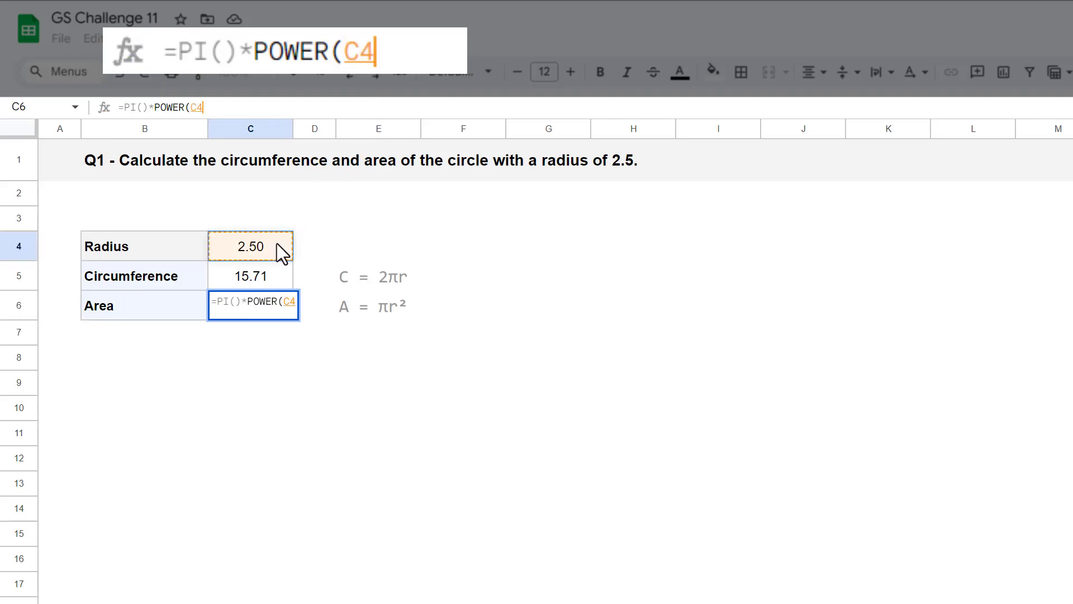
pyautogui.write(',')
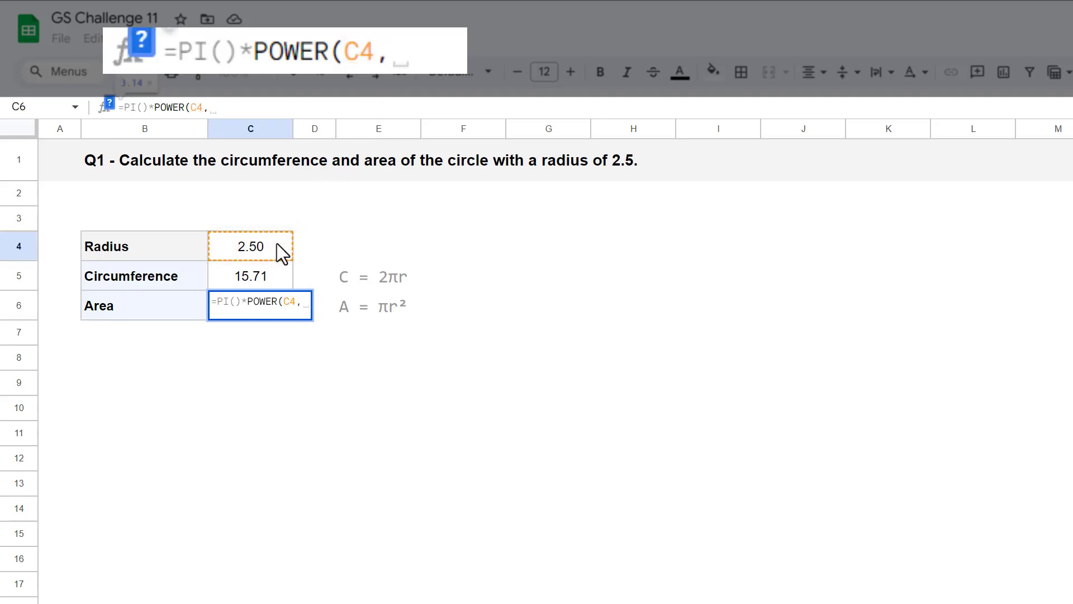
pyautogui.write('2)')
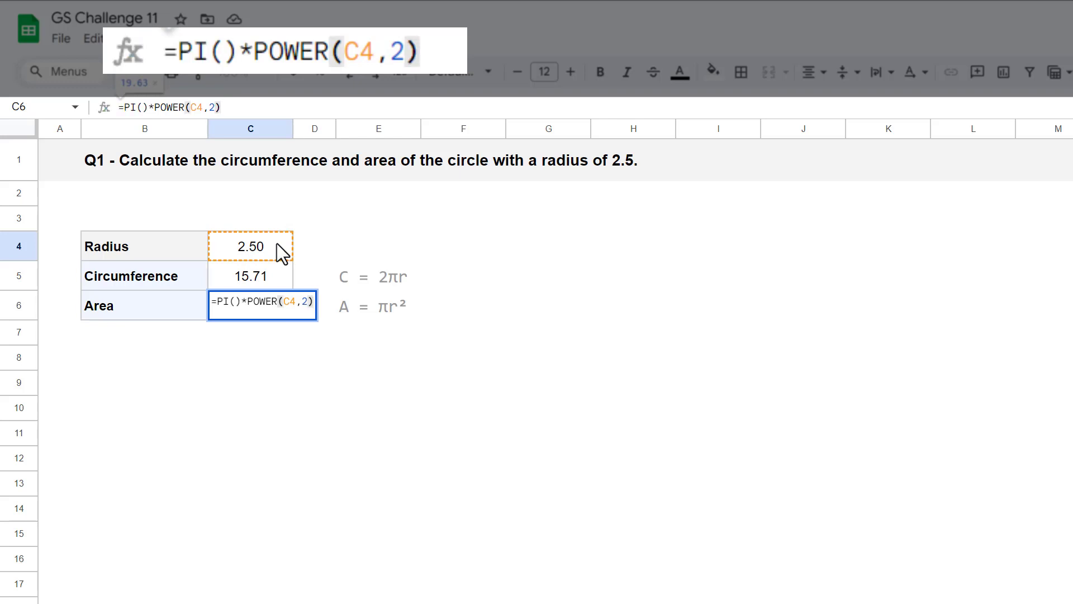
pyautogui.press('Return')
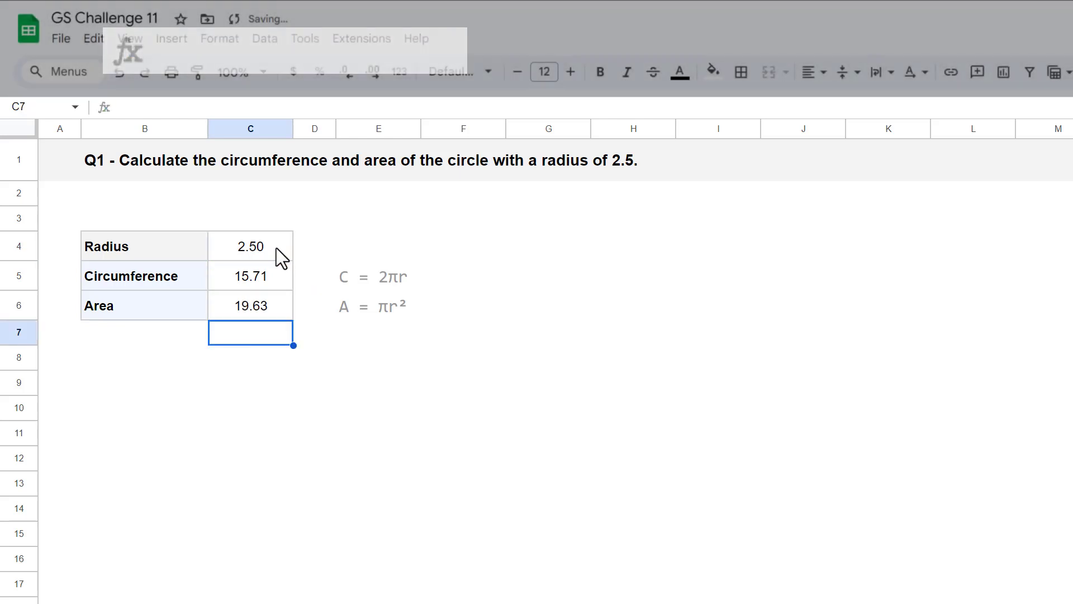
pyautogui.click(154, 368)
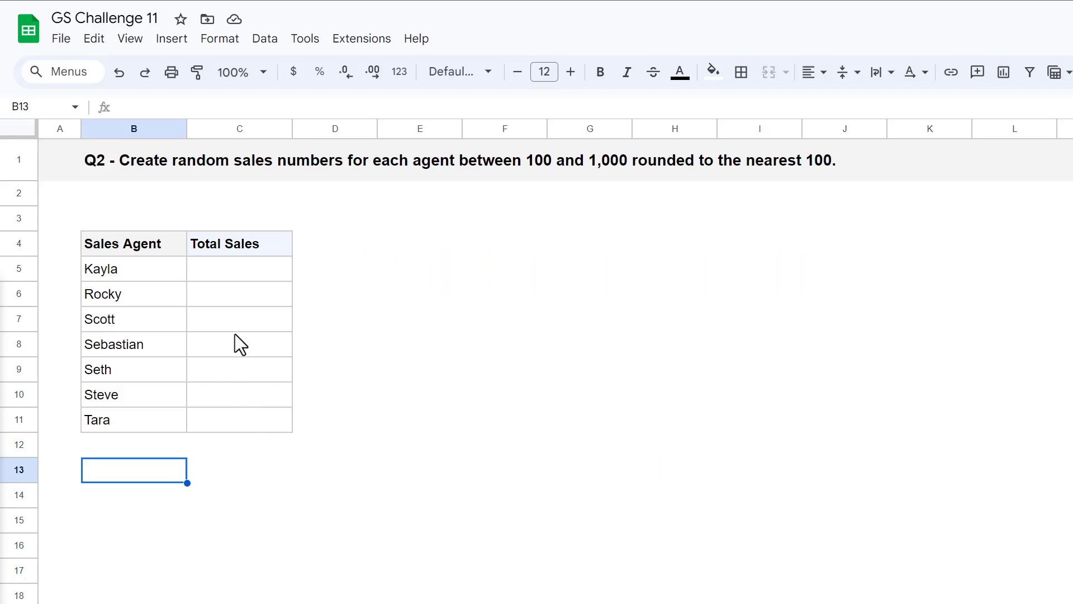
# Step: Enter =ROUND(RANDBETWEEN(100, 1000),-2) in Kayla's Total Sales cell C5
pyautogui.click(257, 271)
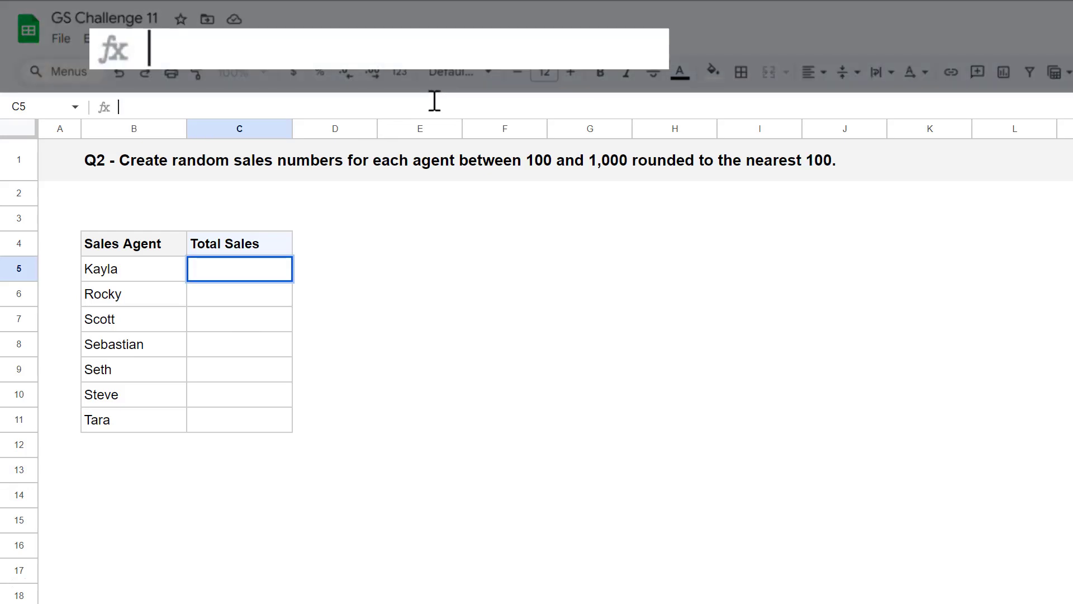
pyautogui.write('=round')
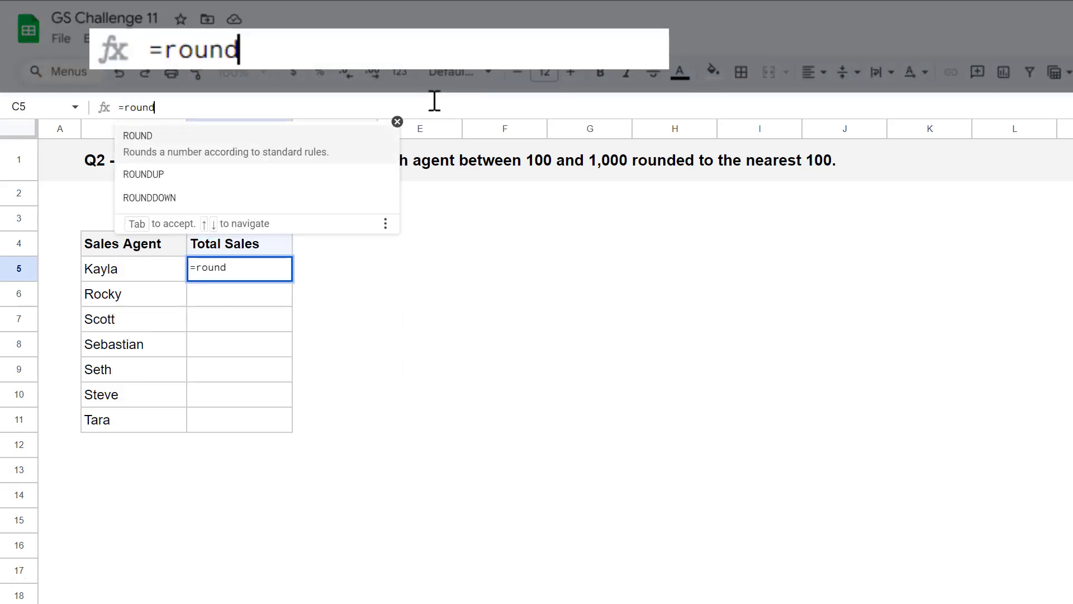
pyautogui.press('Tab')
pyautogui.write('r')
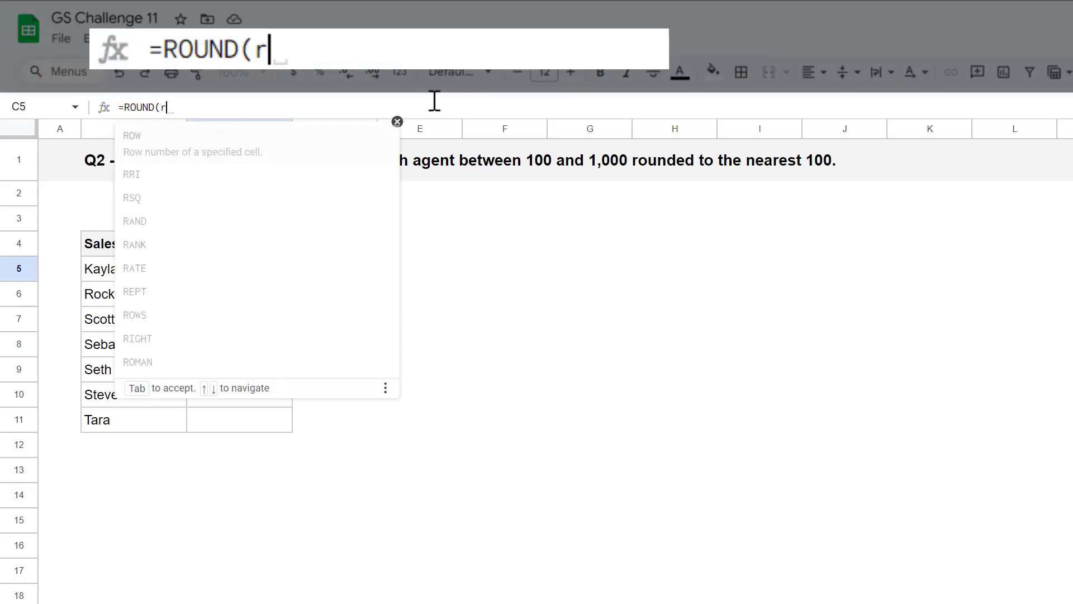
pyautogui.write('andbet')
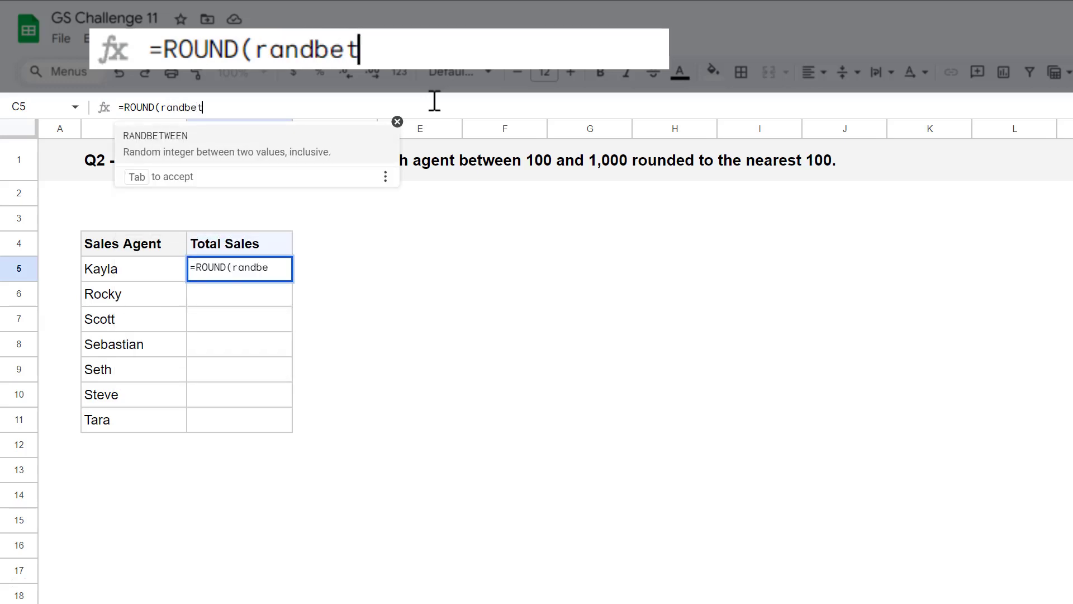
pyautogui.press('Tab')
pyautogui.write('100')
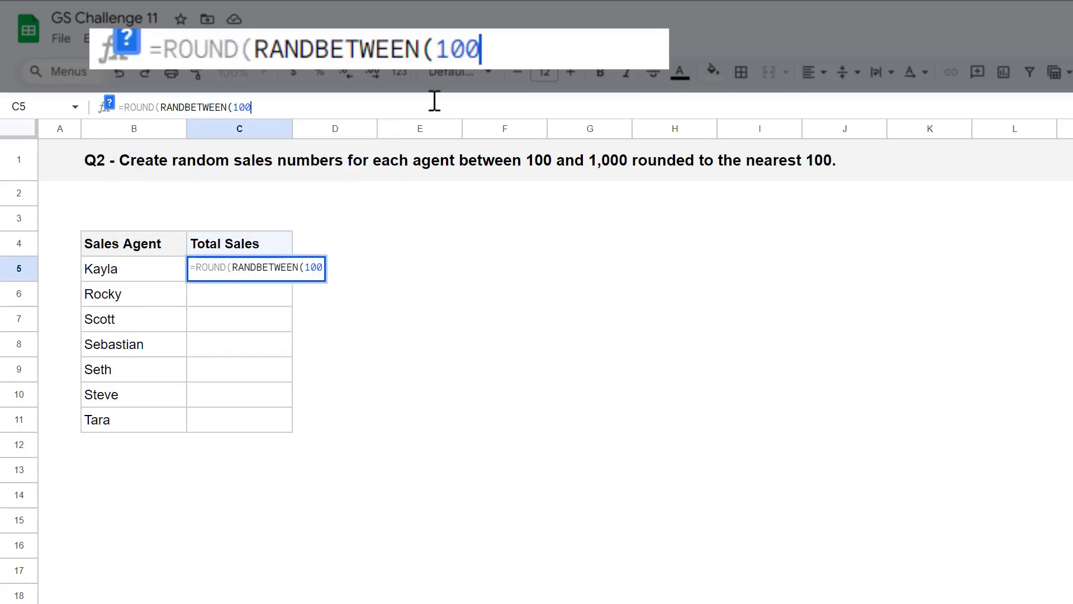
pyautogui.write(', 1000')
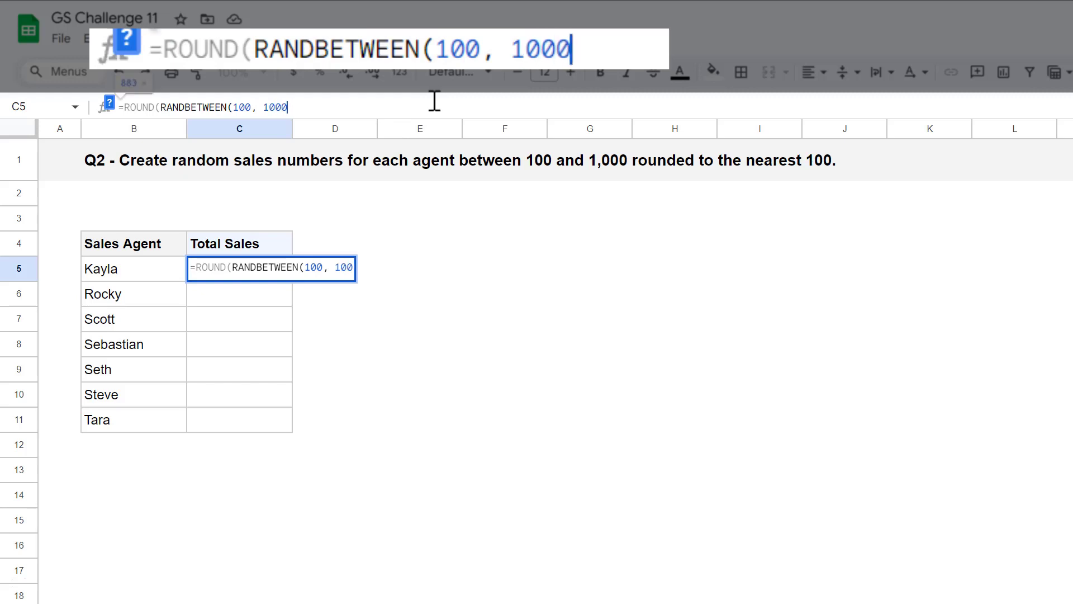
pyautogui.write(')')
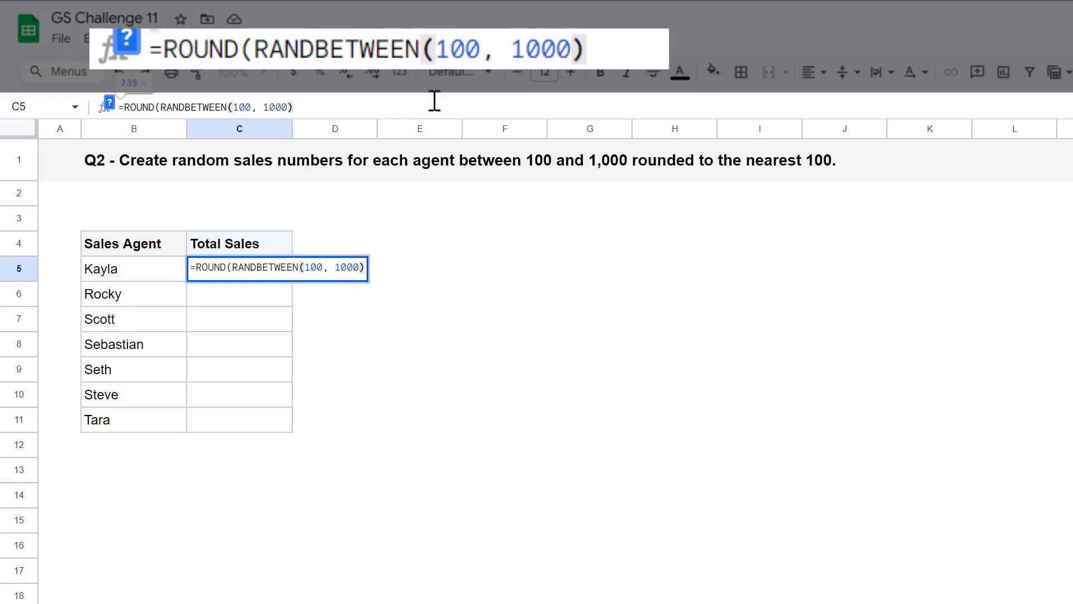
pyautogui.write(',')
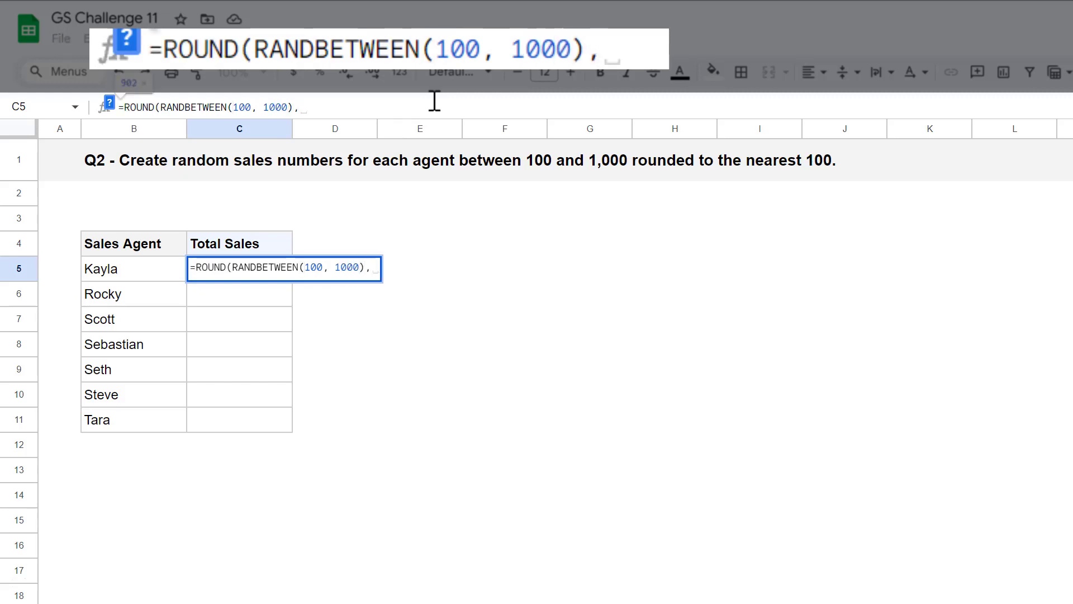
pyautogui.write('-2')
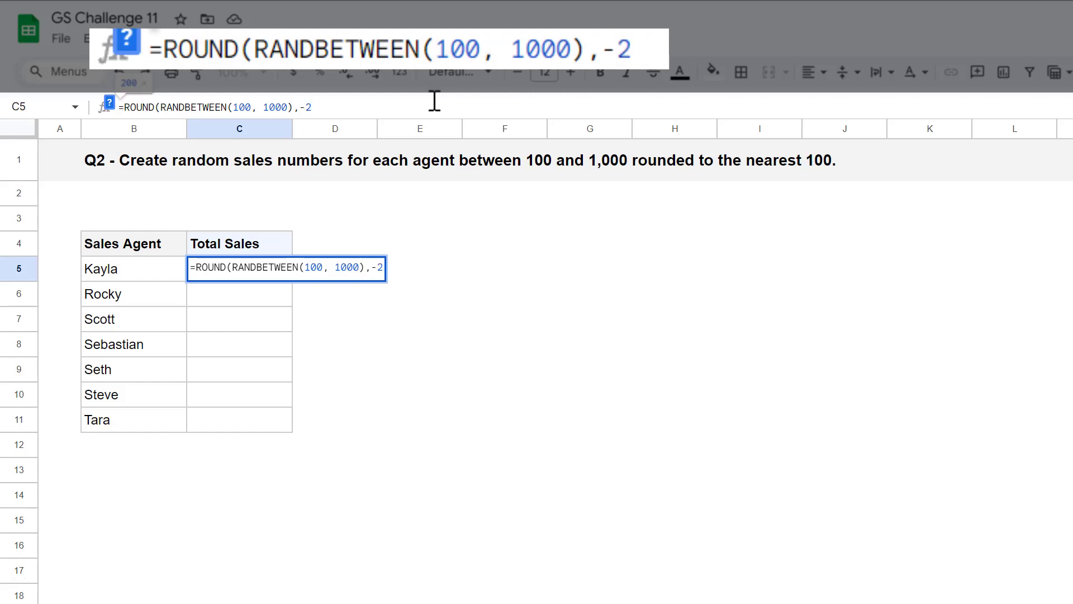
pyautogui.write(')')
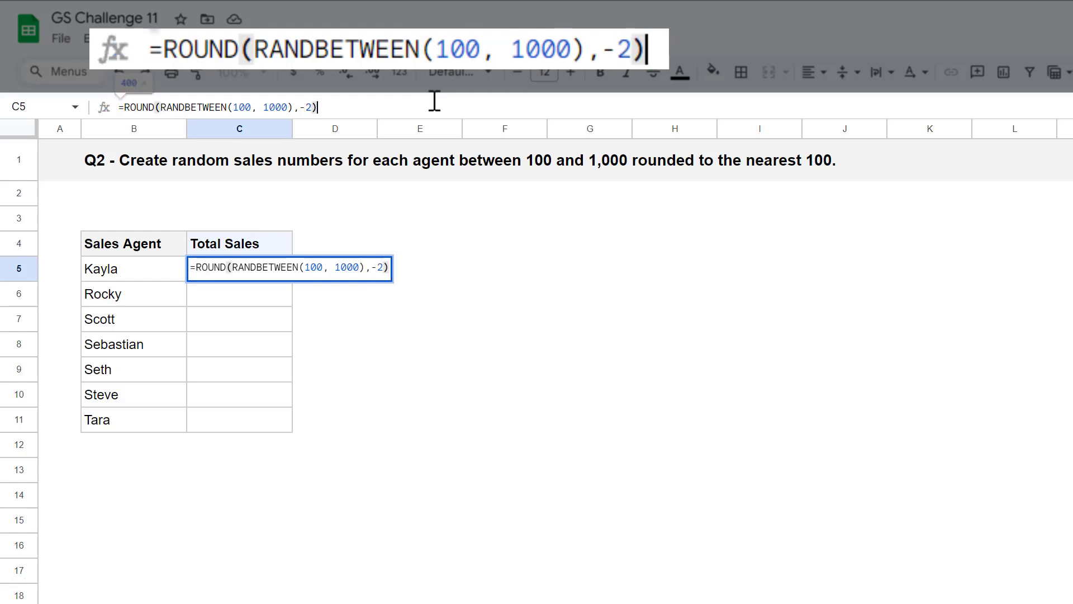
pyautogui.press('Return')
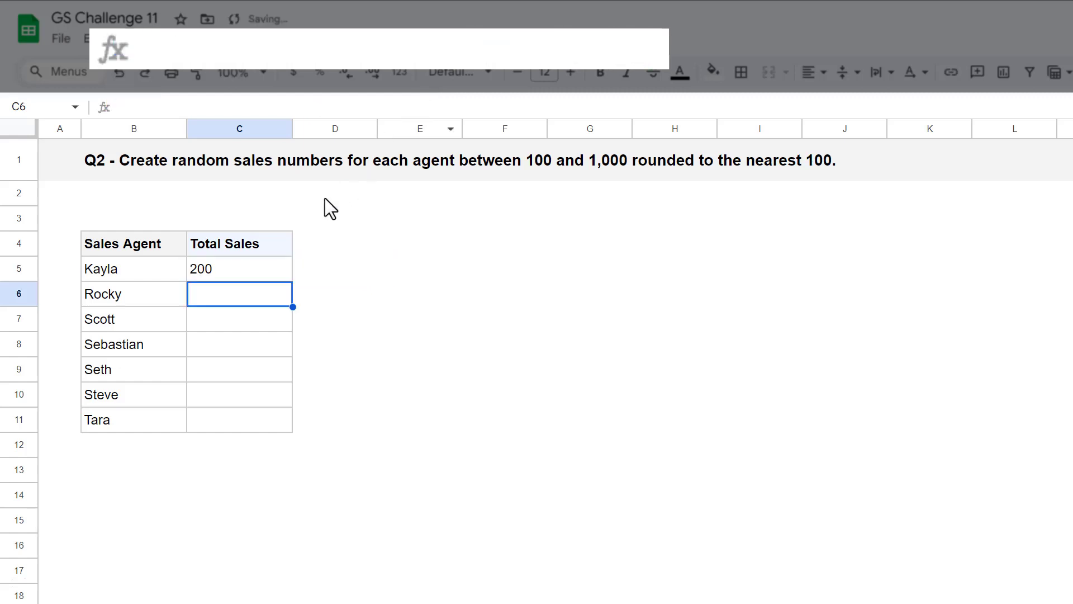
# Step: Fill the C5 random sales formula down through C11 for all seven agents
pyautogui.click(270, 270)
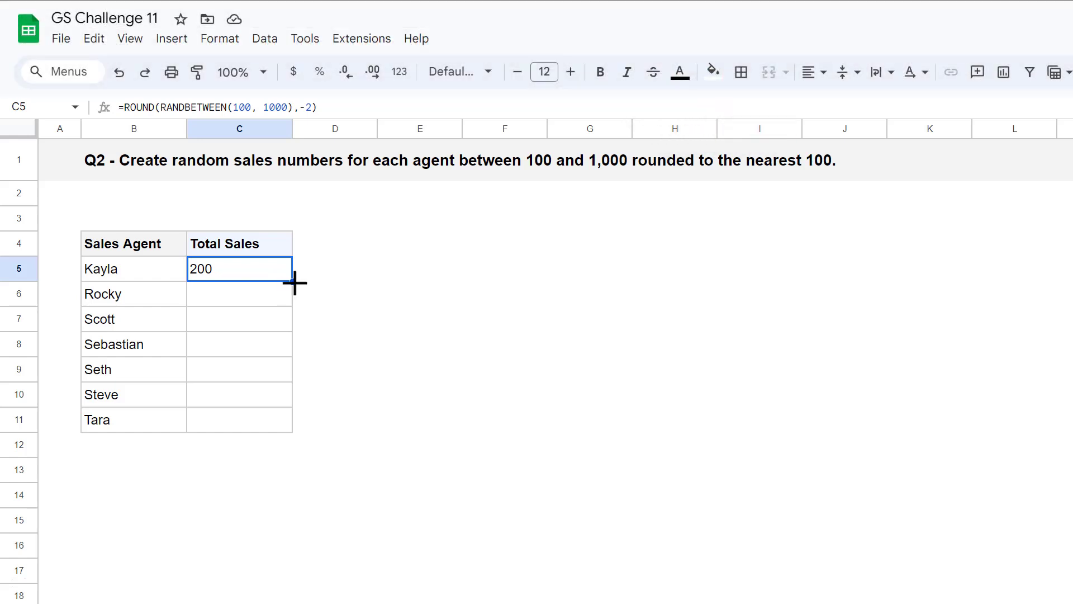
pyautogui.moveTo(294, 282); pyautogui.dragTo(290, 420)
pyautogui.click(145, 478)
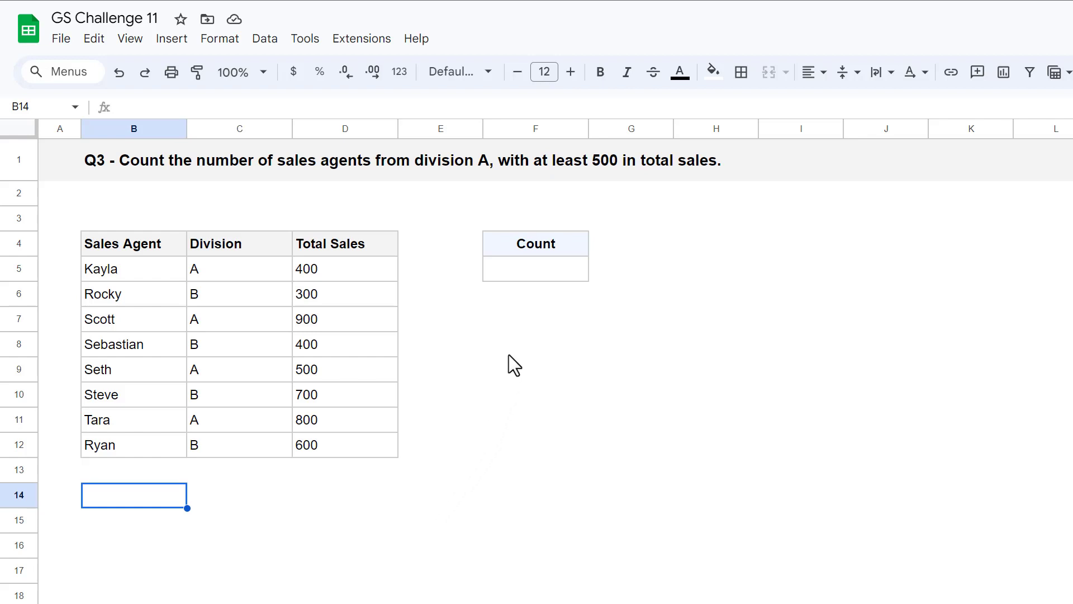
# Step: Enter =COUNTIFS(C5:C12,"A",D5:D12,">=500") in F5, returning 3
pyautogui.click(538, 276)
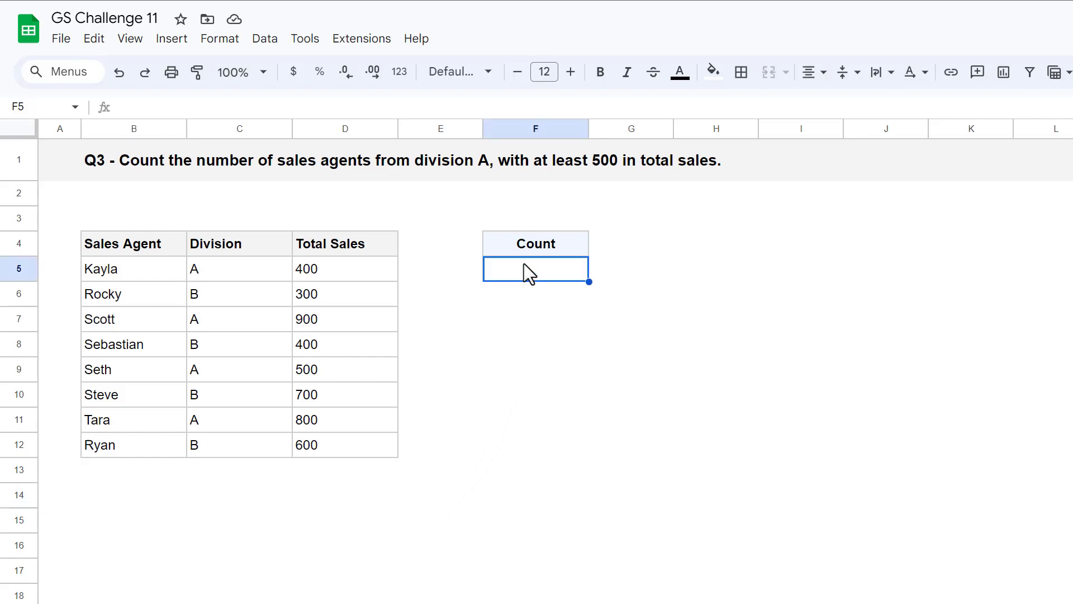
pyautogui.click(540, 105)
pyautogui.write('=')
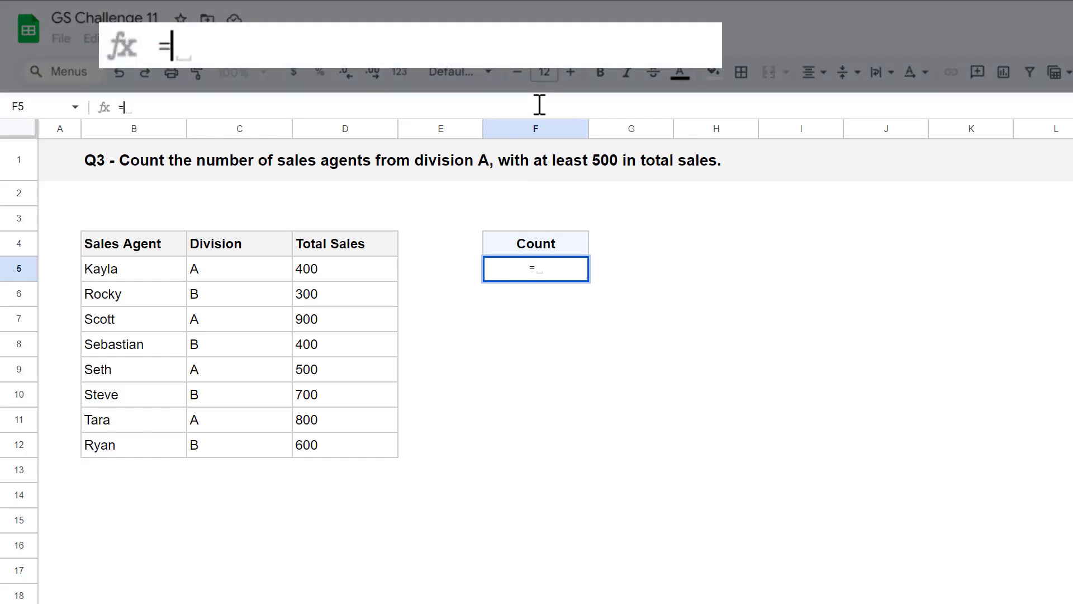
pyautogui.write('countifs')
pyautogui.press('Tab')
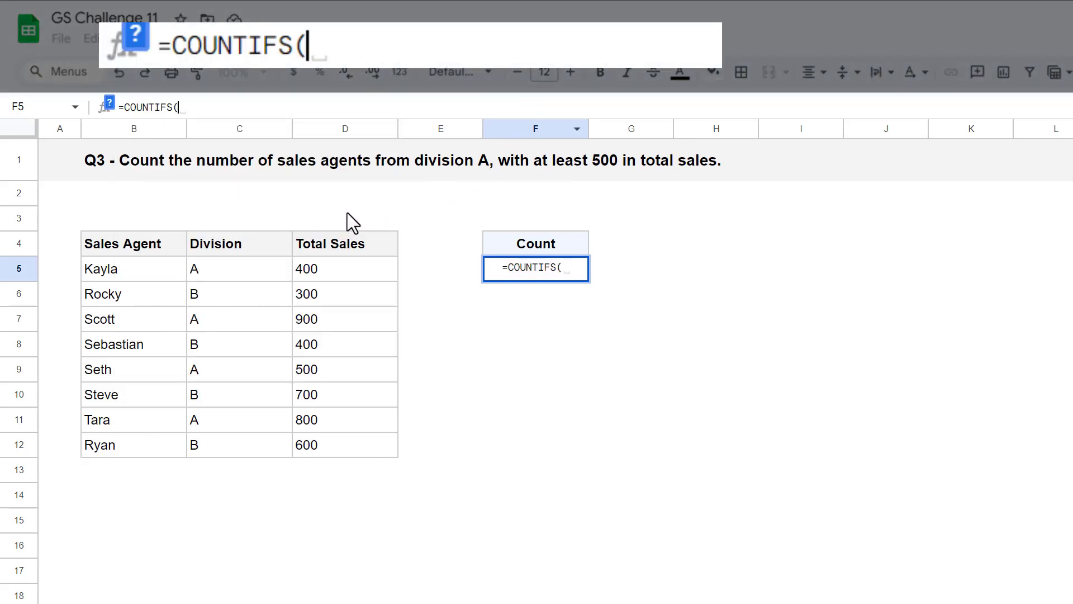
pyautogui.moveTo(236, 266); pyautogui.dragTo(254, 441)
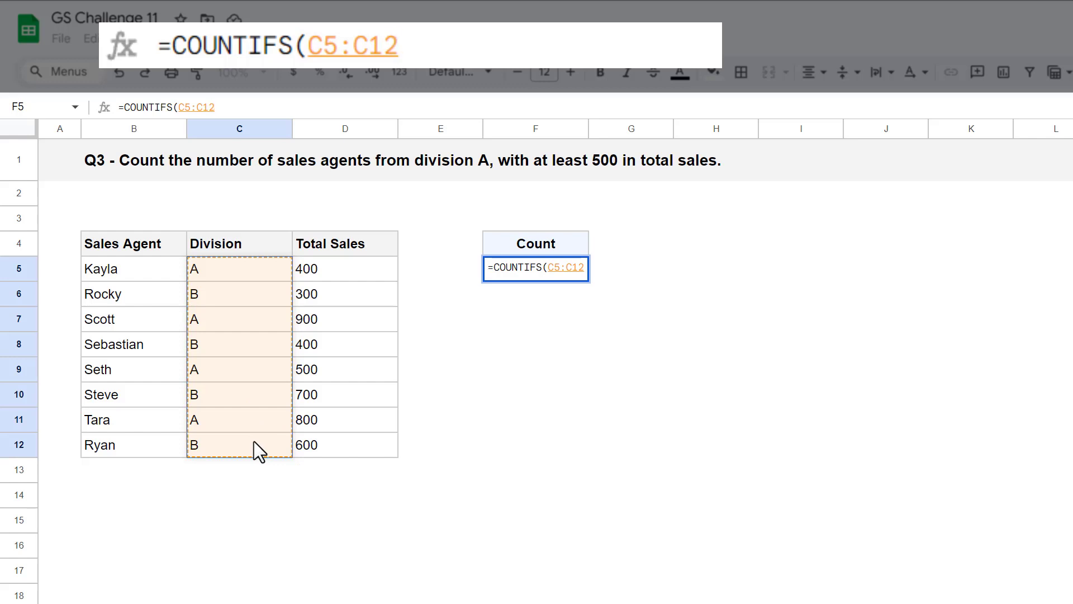
pyautogui.write(',')
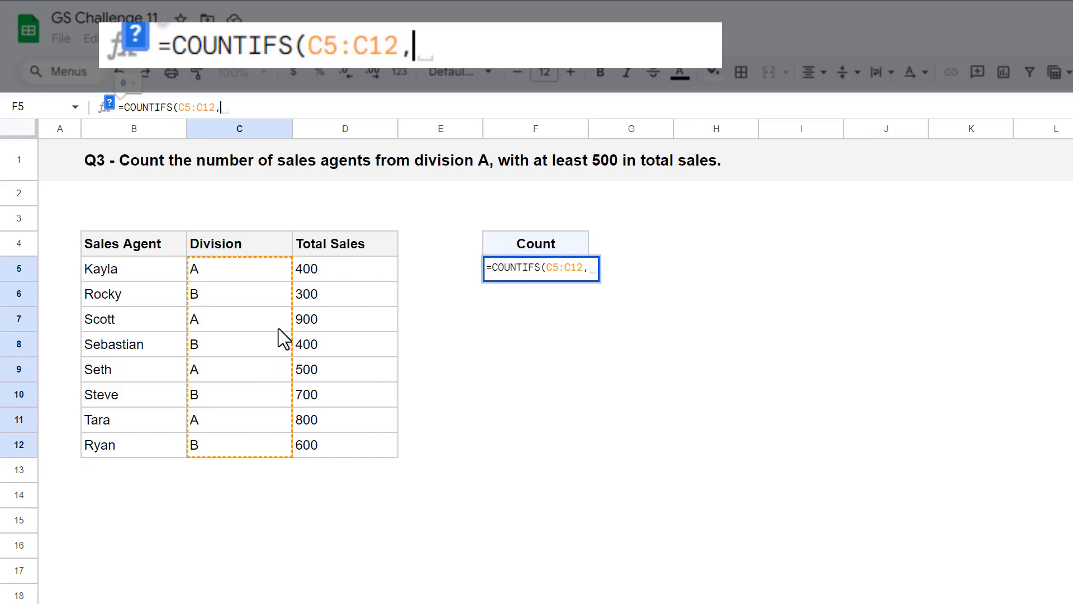
pyautogui.write('"A')
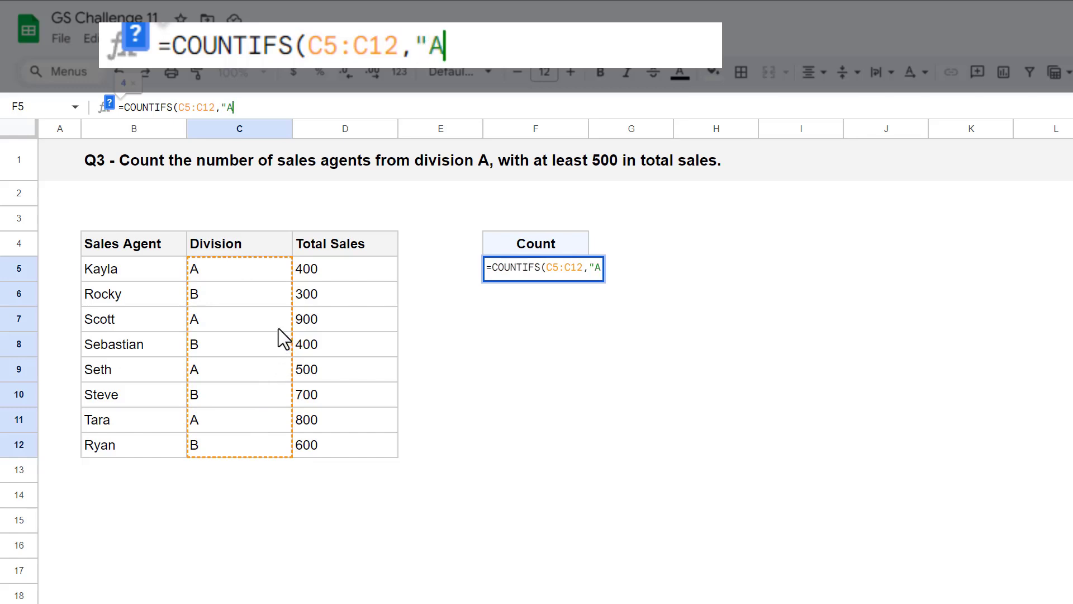
pyautogui.write('"')
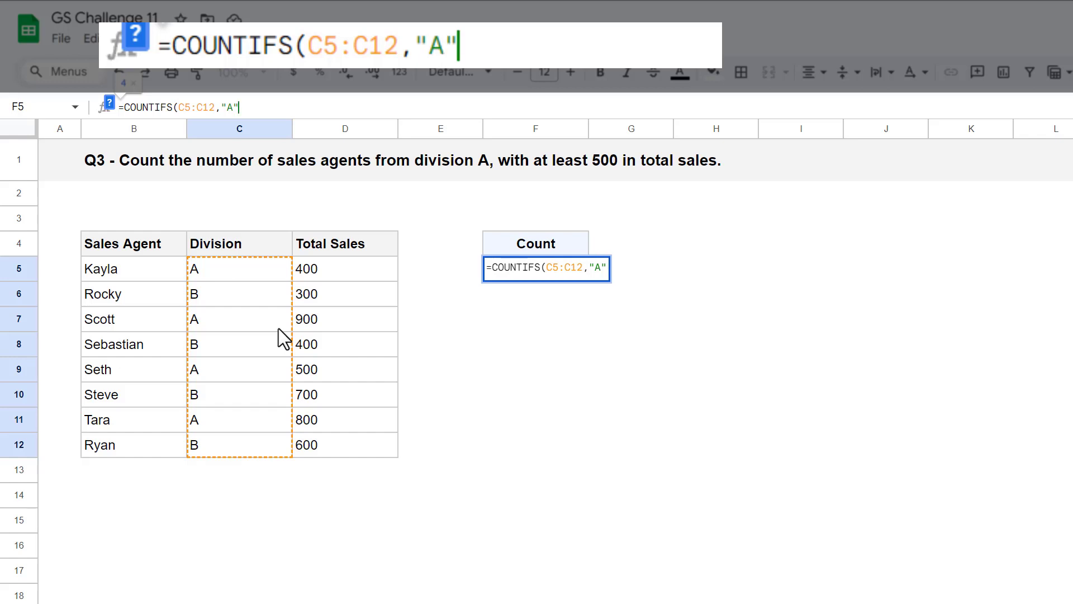
pyautogui.write(',')
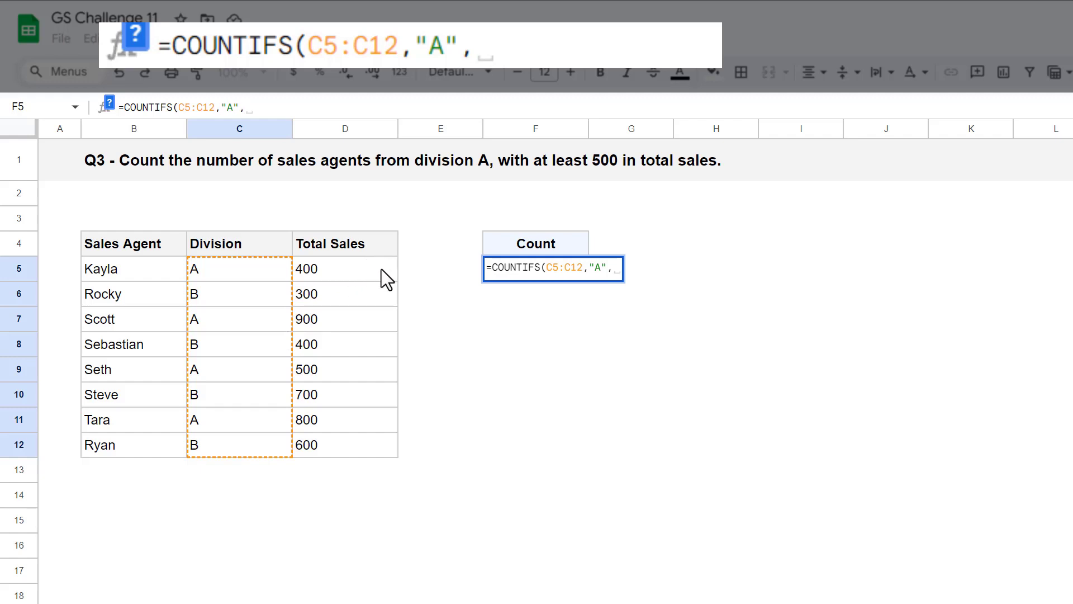
pyautogui.moveTo(381, 269); pyautogui.dragTo(375, 439)
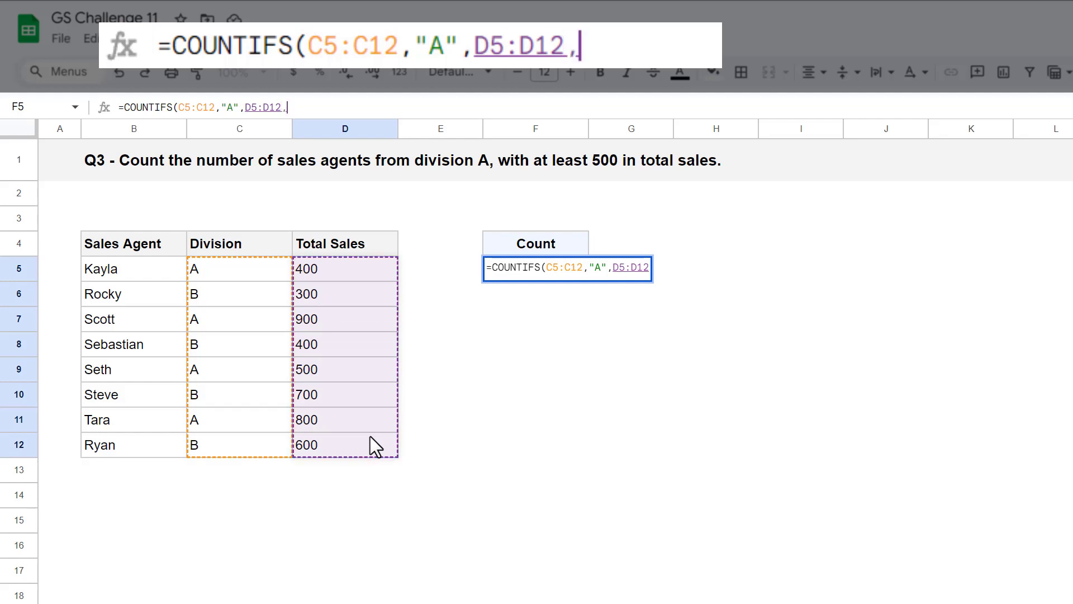
pyautogui.write(',')
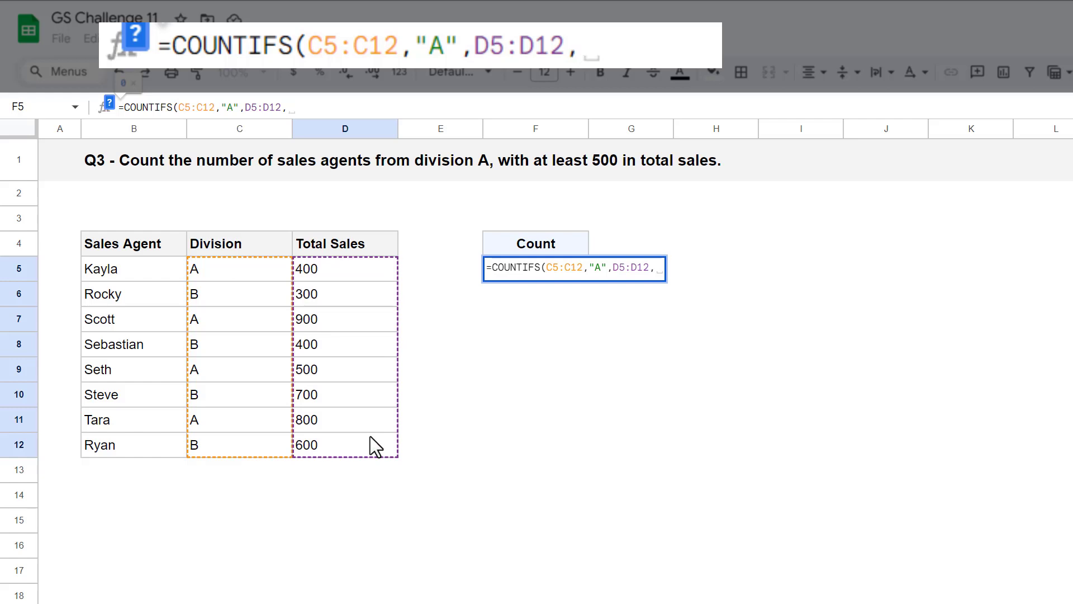
pyautogui.write('"')
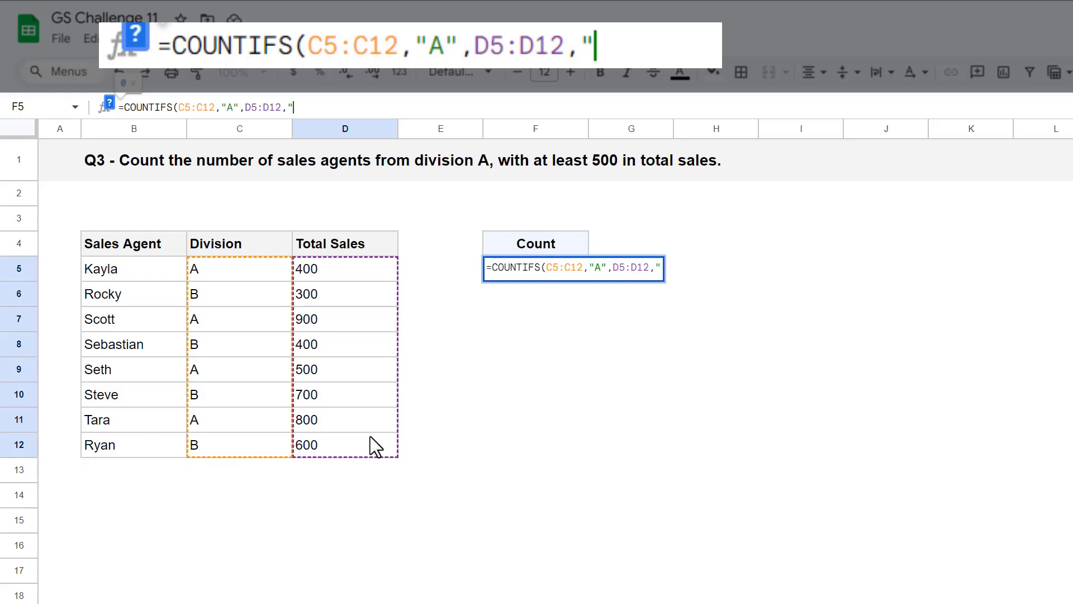
pyautogui.write('>=')
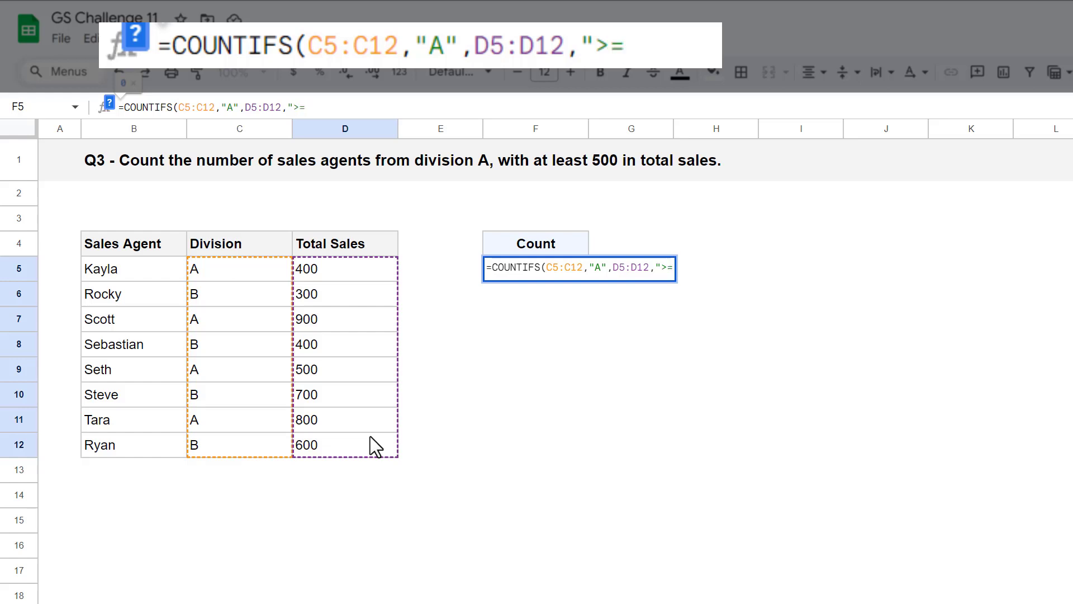
pyautogui.write('500")')
pyautogui.press('Return')
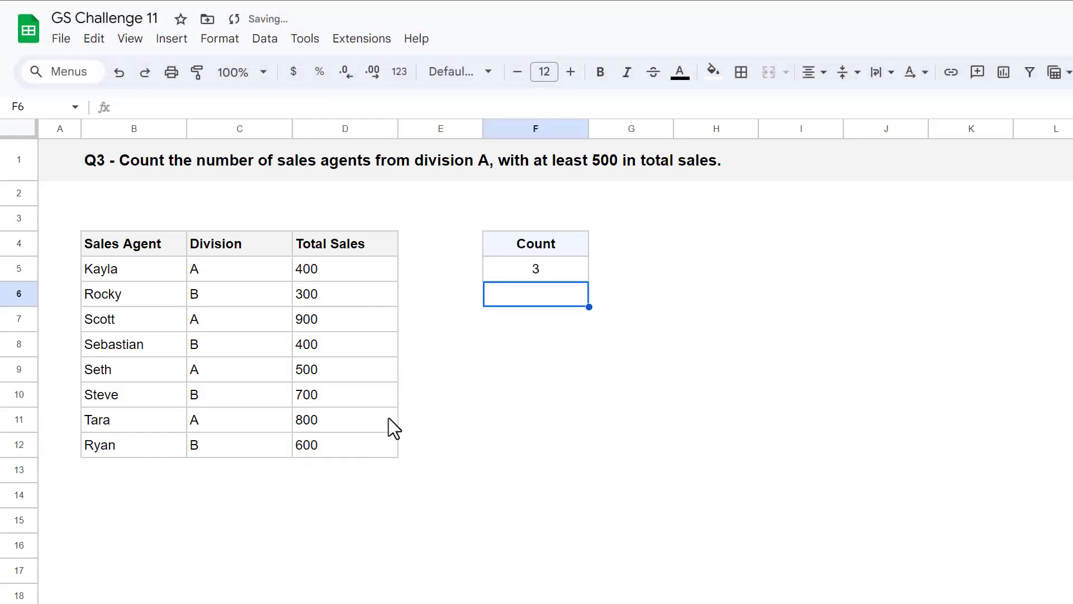
# Step: Select the Total Sales result cell F5 on the Q4 sheet
pyautogui.click(561, 265)
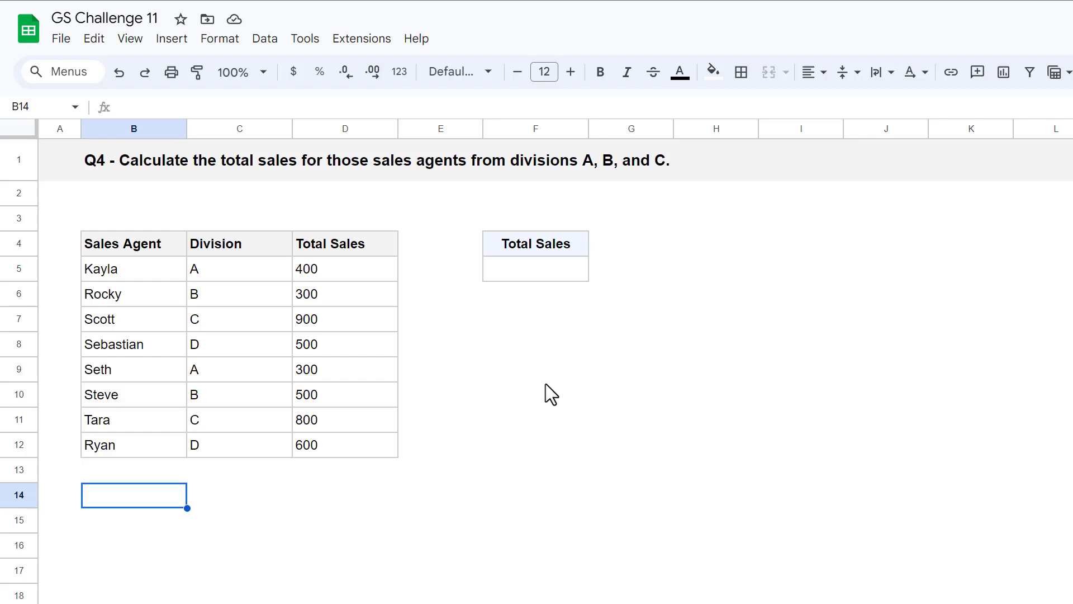
# Step: Enter =SUM(ARRAYFORMULA(SUMIF(C5:C12,{"A","B","C"},D5:D12))) in F5, returning 3200
pyautogui.click(550, 269)
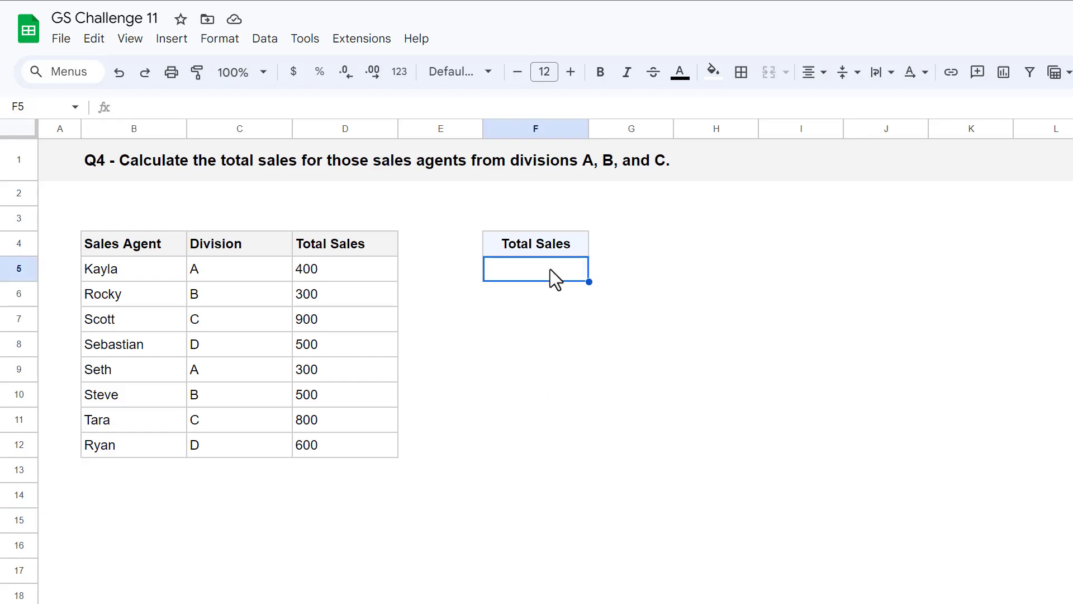
pyautogui.click(570, 103)
pyautogui.write('=')
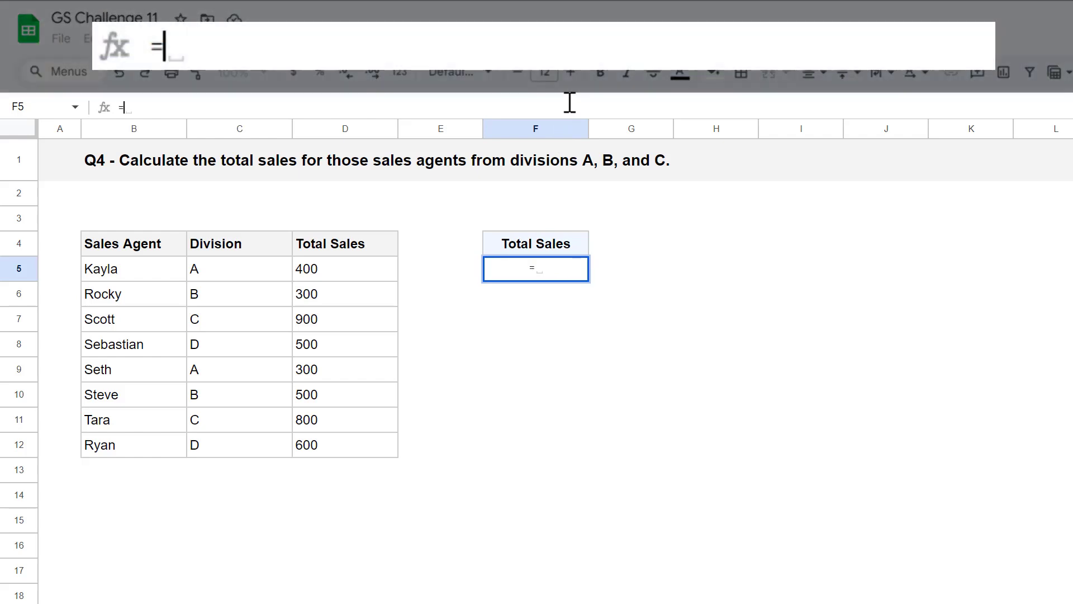
pyautogui.write('sum')
pyautogui.press('Tab')
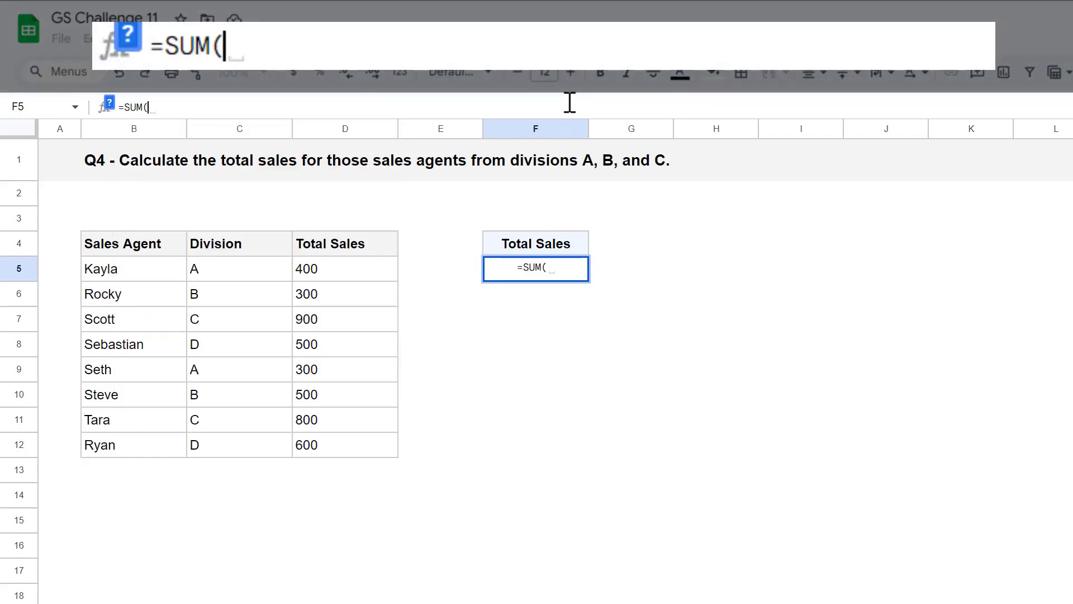
pyautogui.write('arrayf')
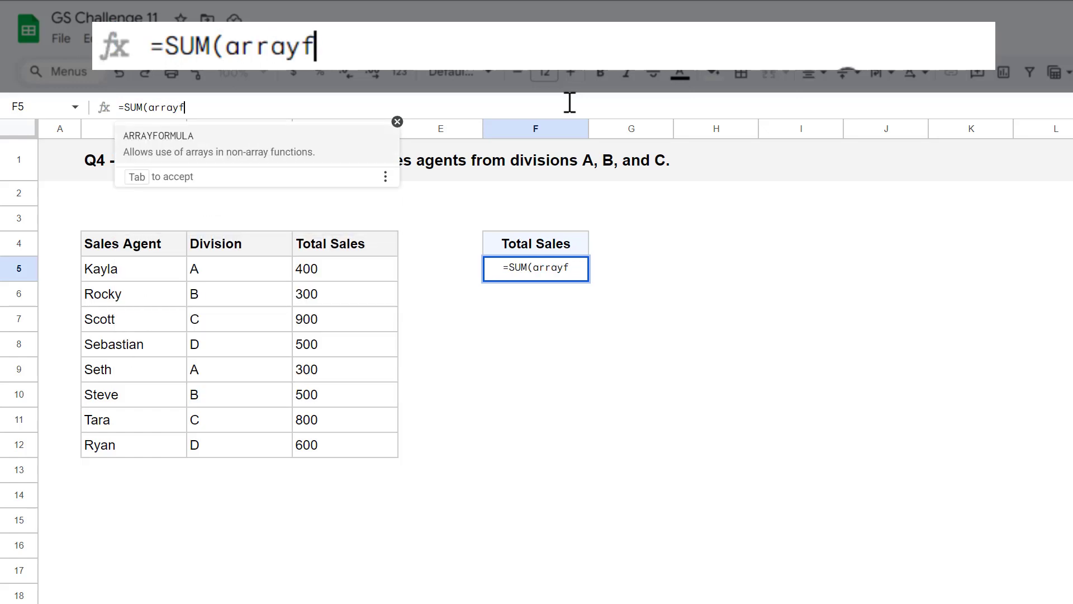
pyautogui.press('Tab')
pyautogui.write('sum')
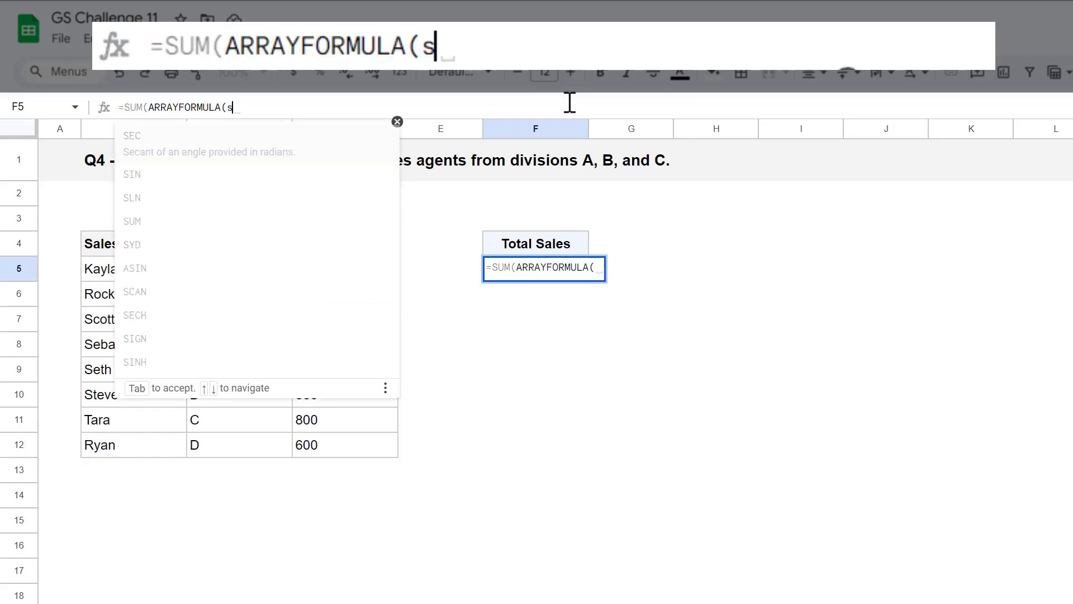
pyautogui.write('if')
pyautogui.press('Tab')
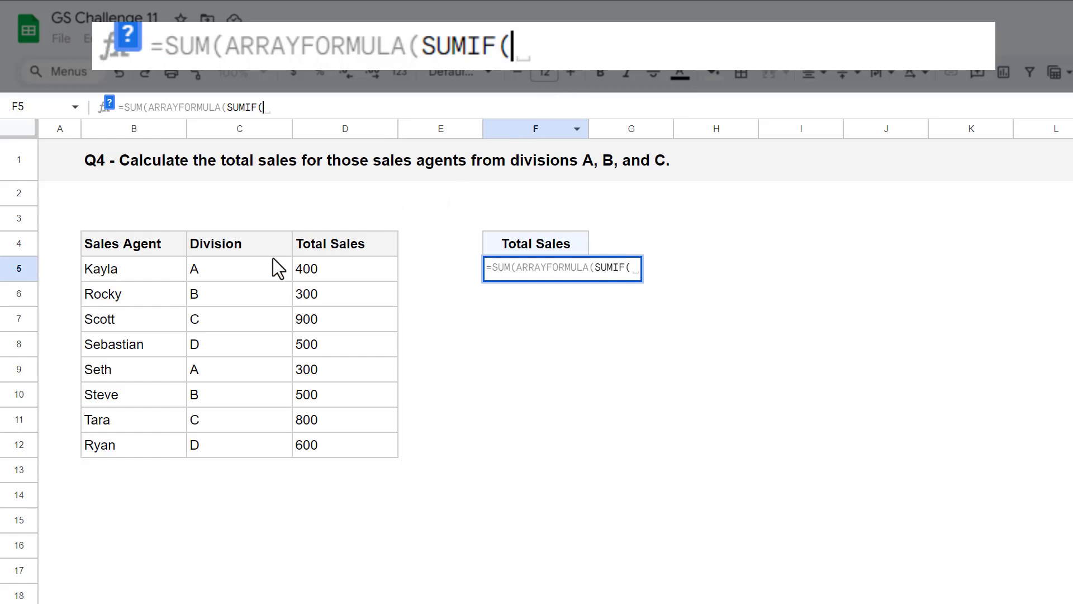
pyautogui.moveTo(232, 263); pyautogui.dragTo(237, 443)
pyautogui.write(',')
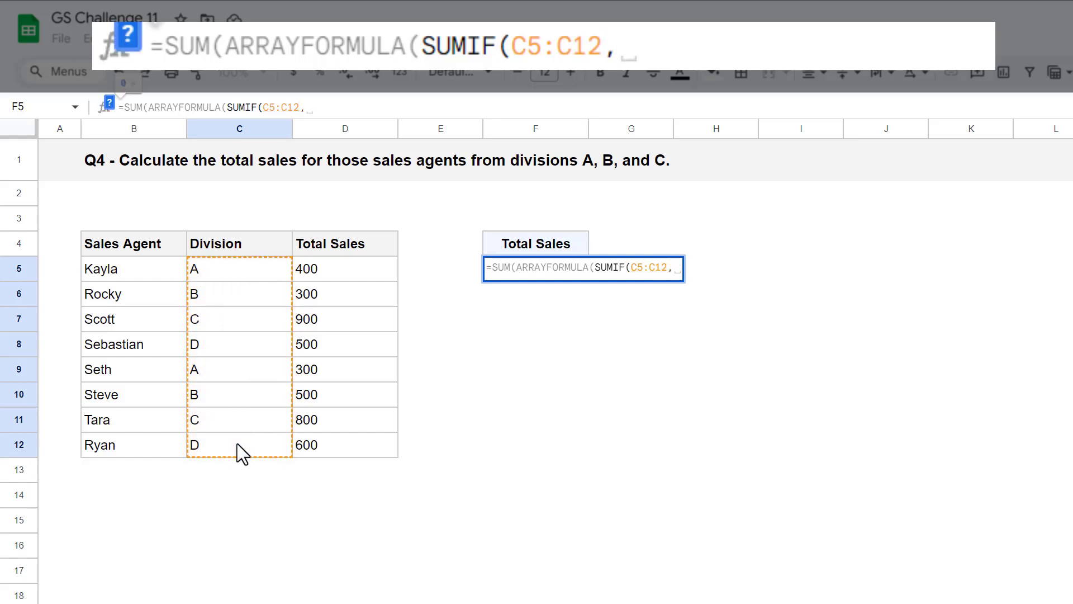
pyautogui.write('{')
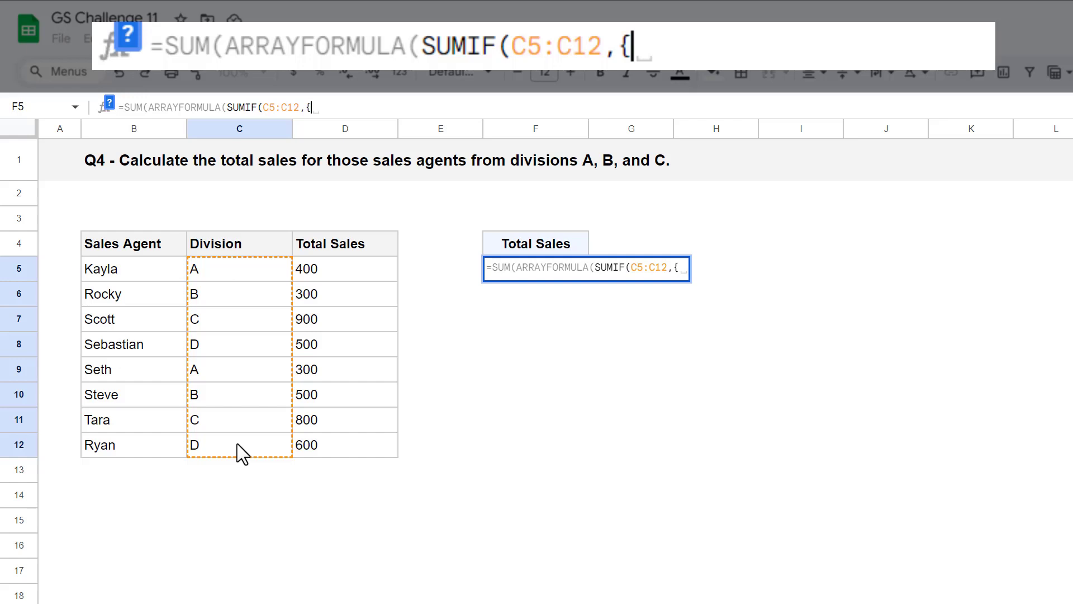
pyautogui.write('"A"')
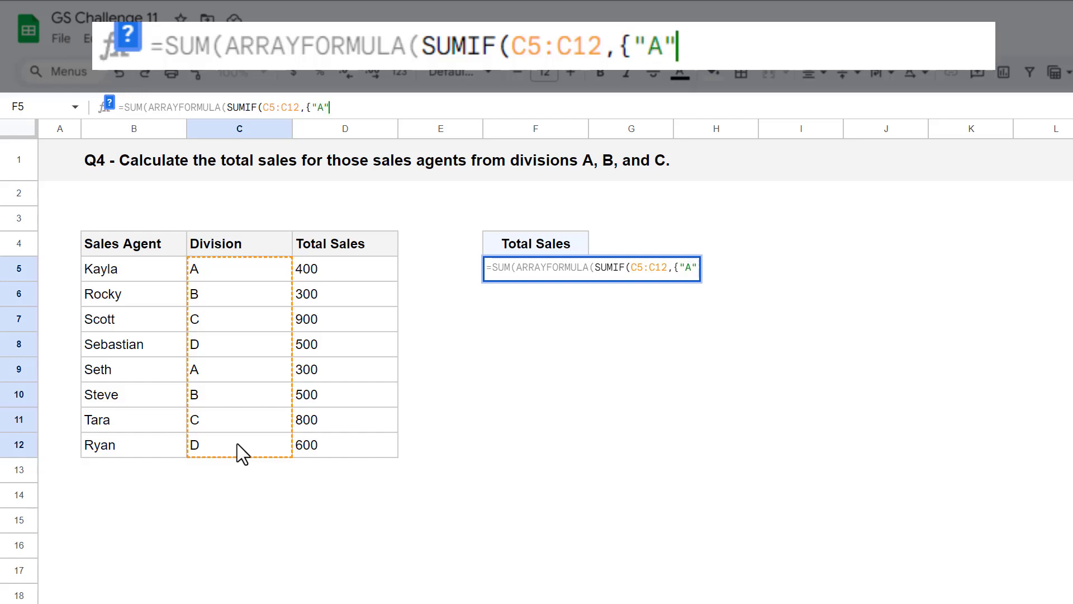
pyautogui.write(',')
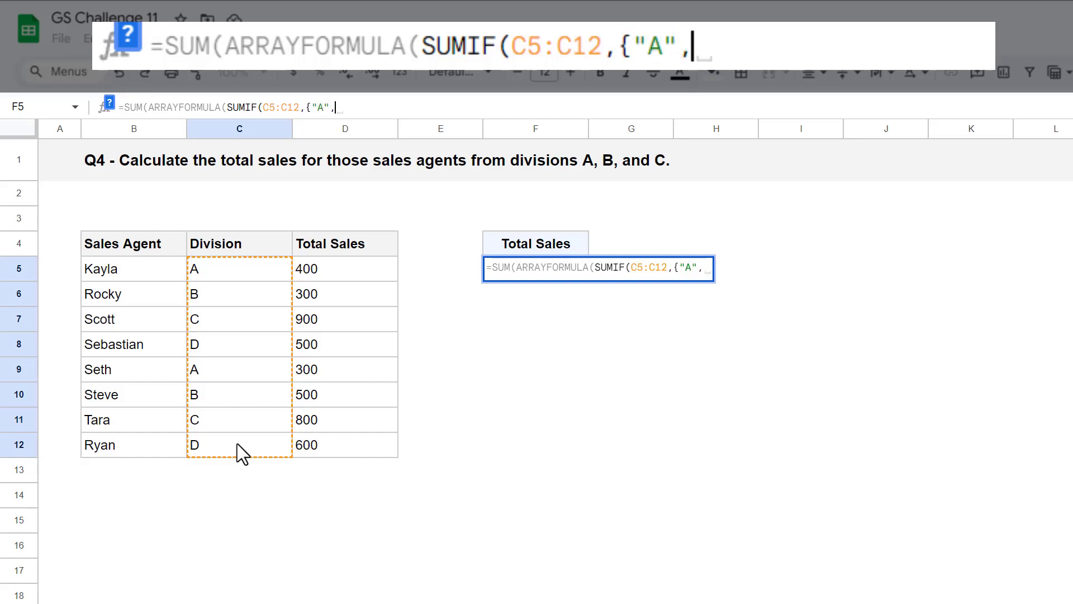
pyautogui.write('"B')
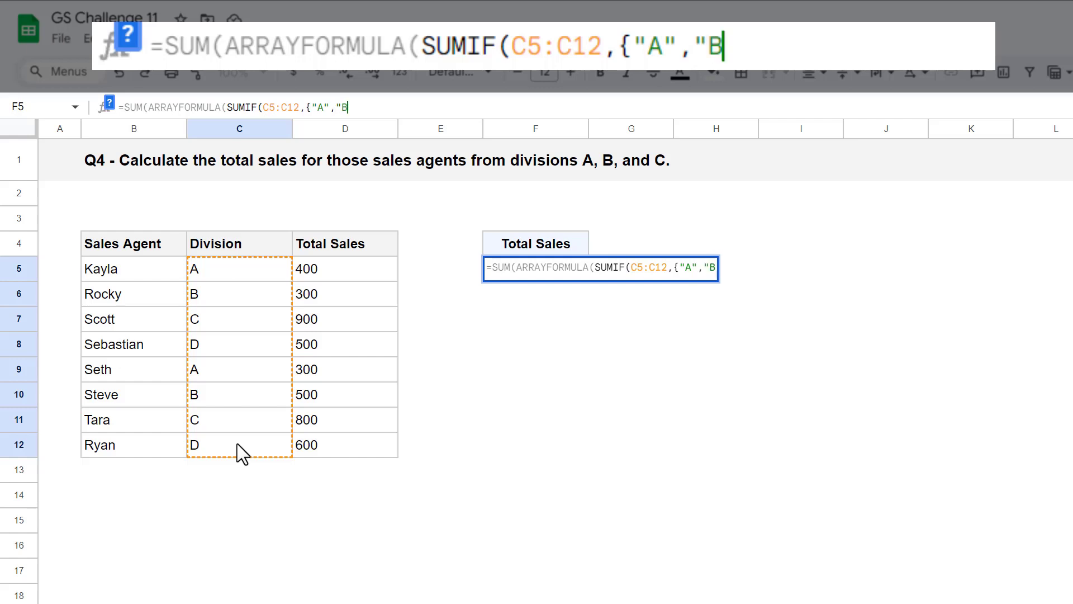
pyautogui.write('", ')
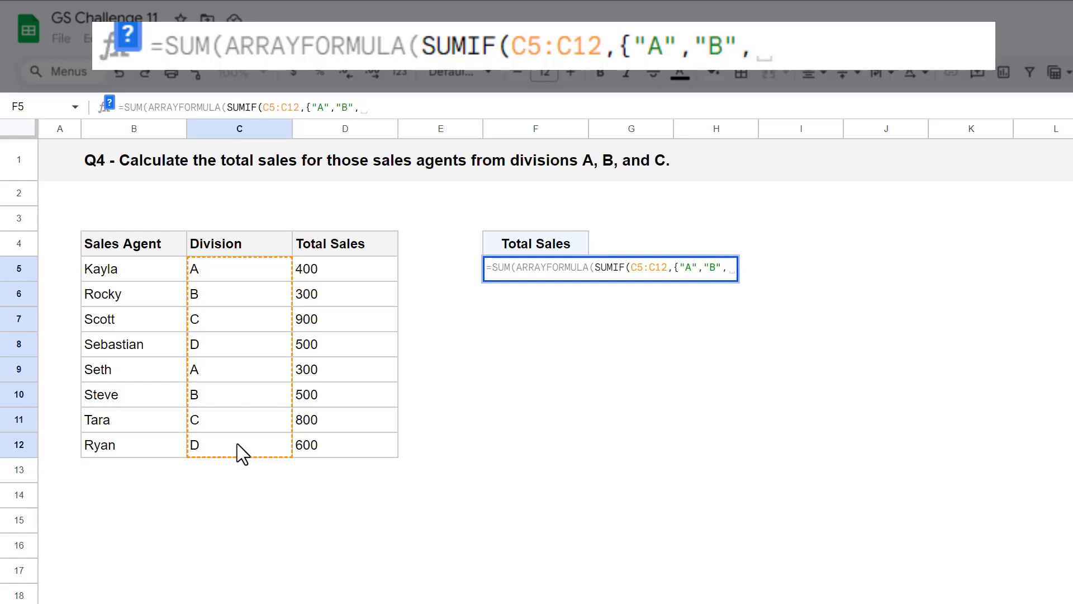
pyautogui.write('"C')
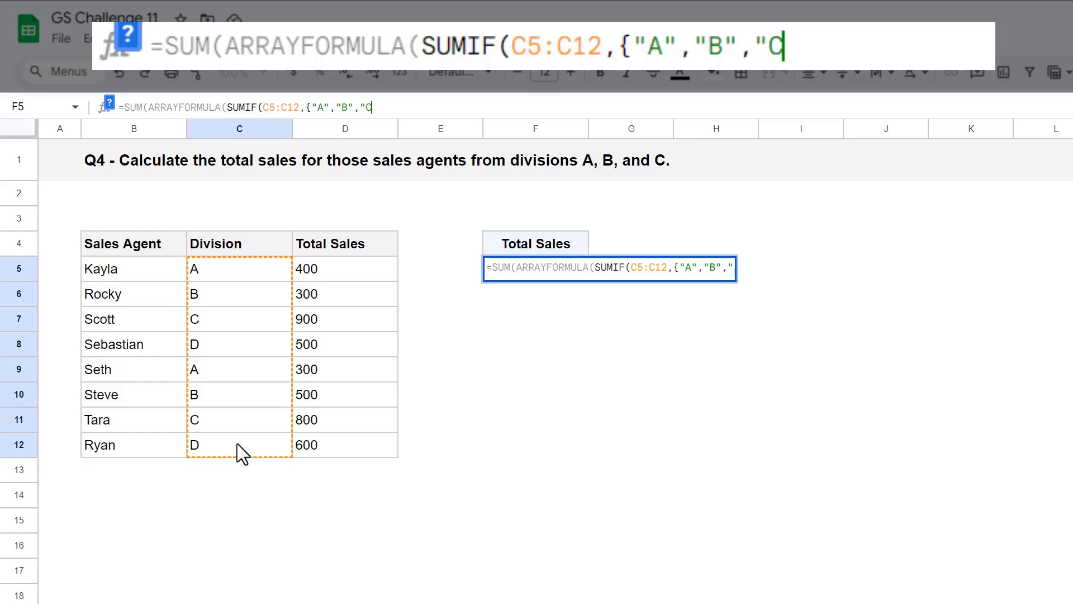
pyautogui.write('"')
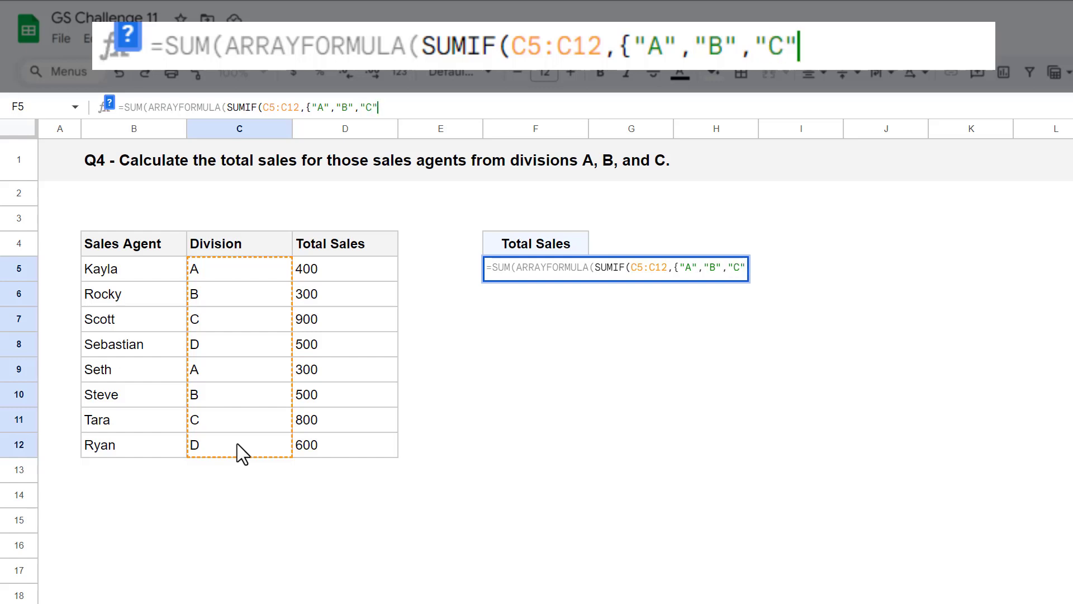
pyautogui.write('}')
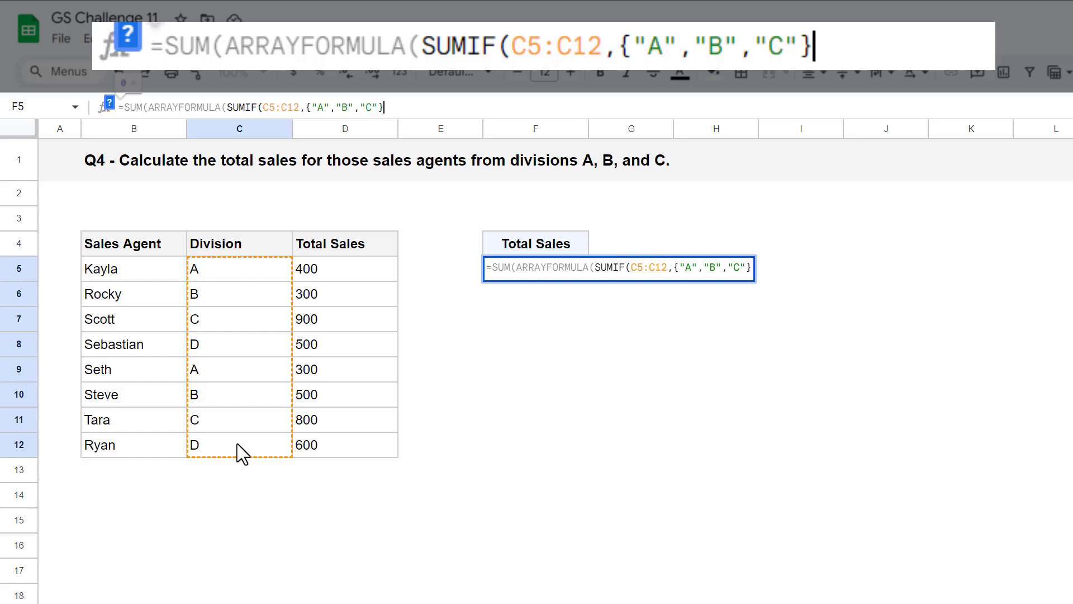
pyautogui.write(',')
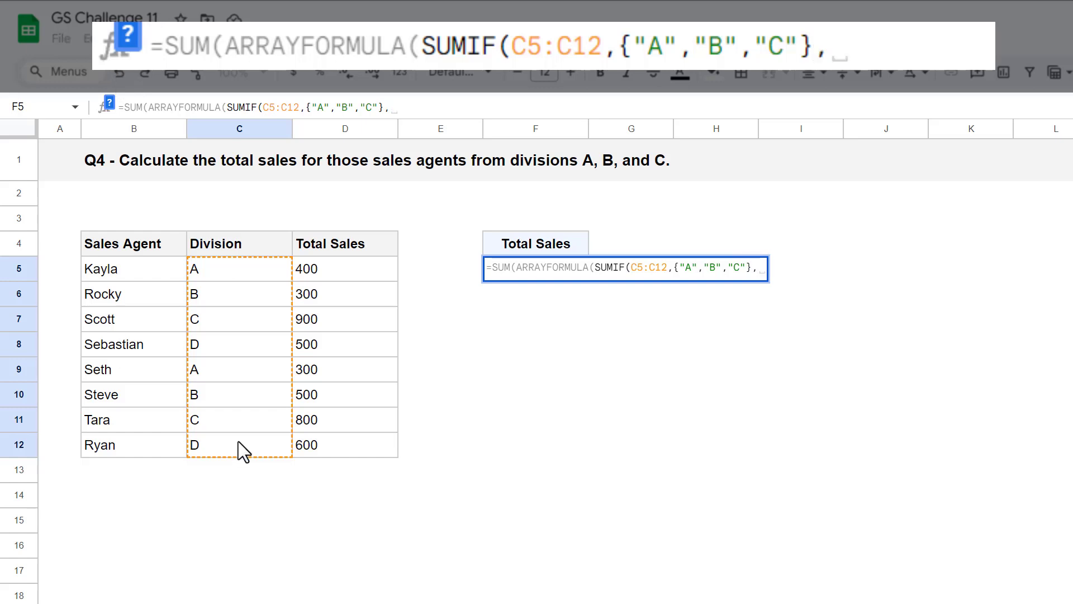
pyautogui.moveTo(347, 269); pyautogui.dragTo(356, 438)
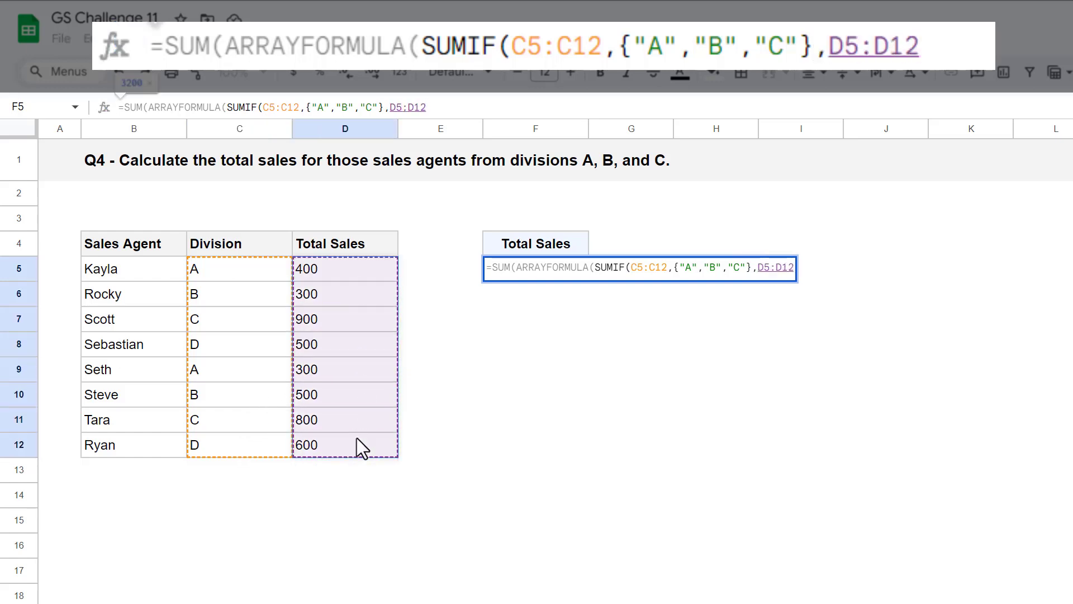
pyautogui.write(')')
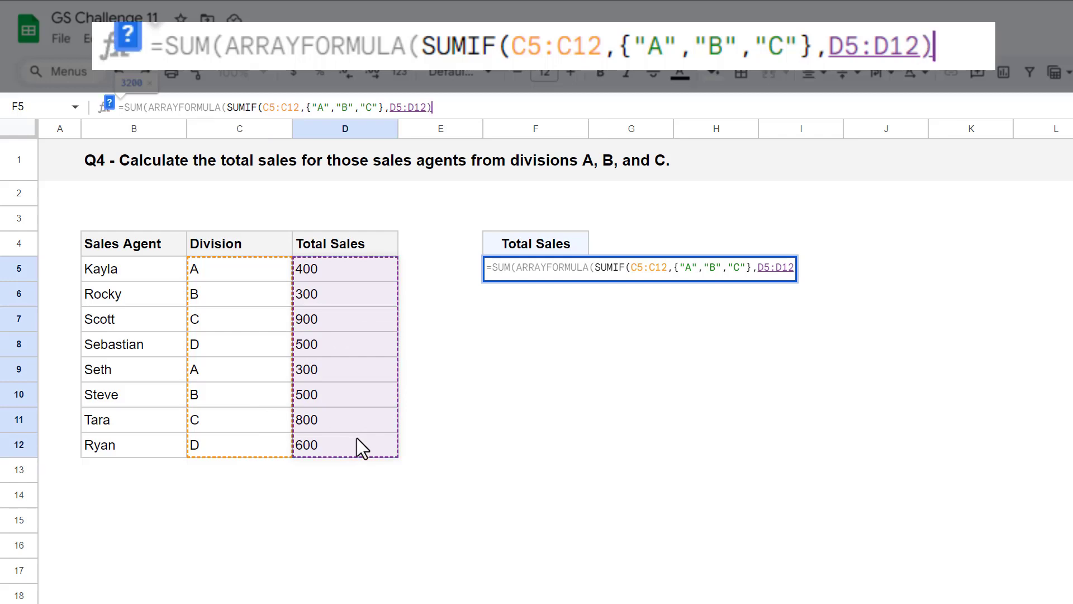
pyautogui.write(')')
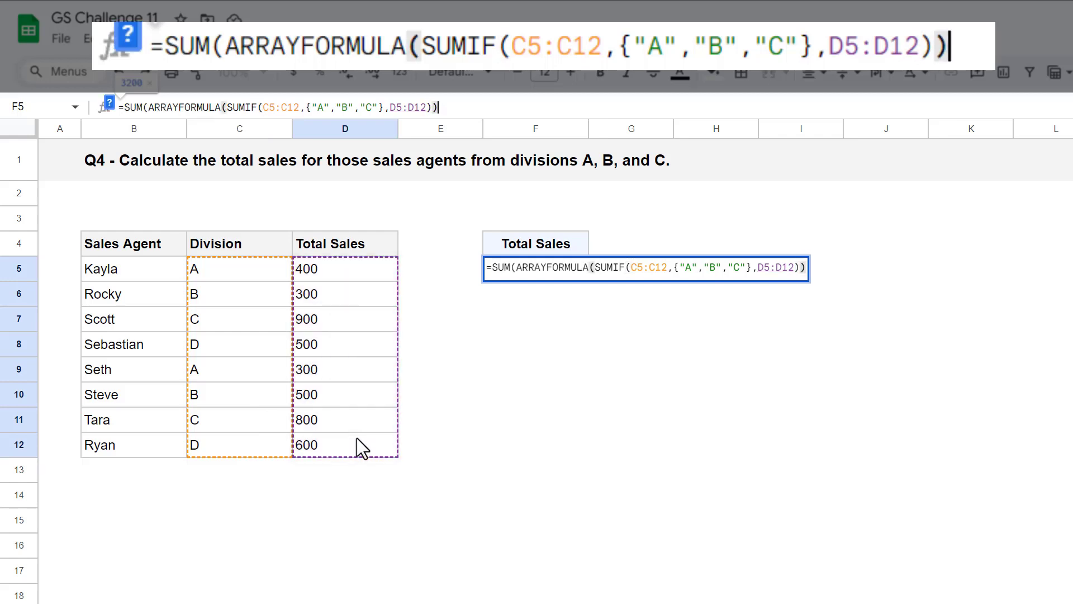
pyautogui.press('Return')
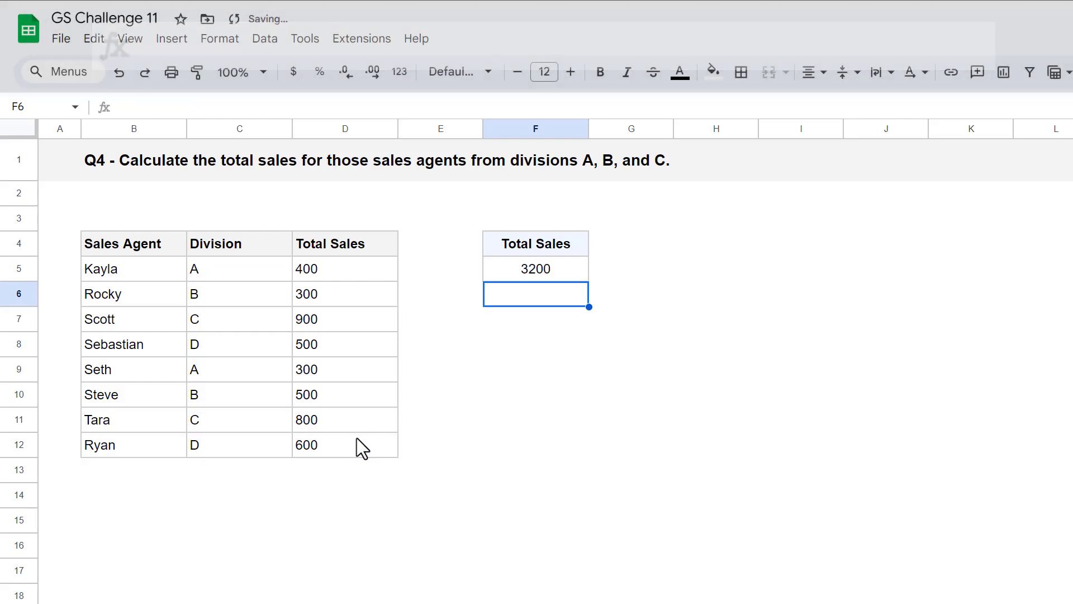
# Step: Select F5 to show its total sales formula
pyautogui.click(565, 274)
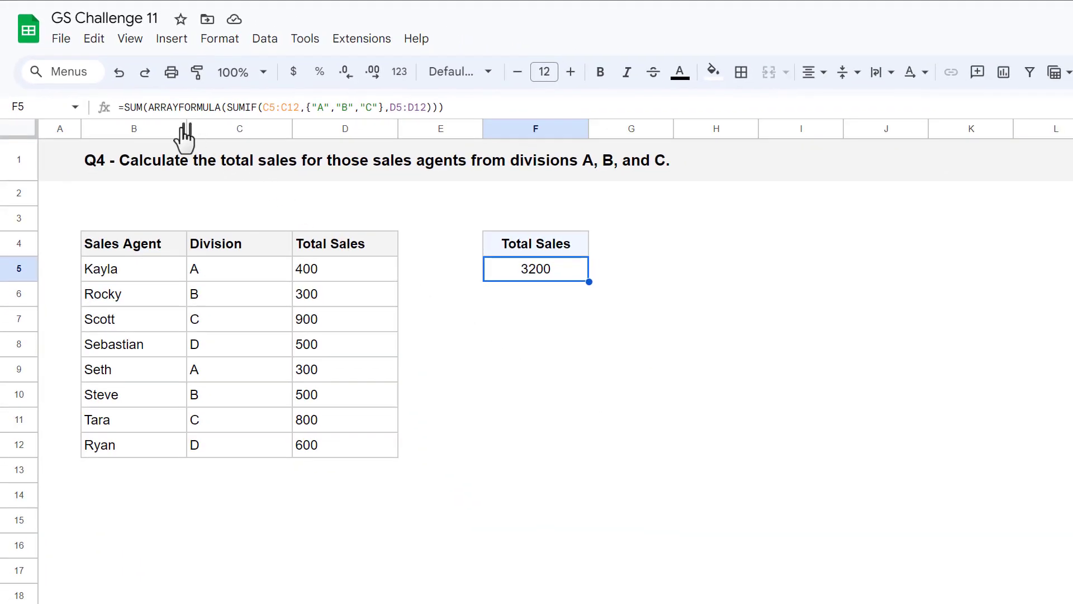
# Step: Remove the outer SUM from F5's formula to show division totals 700, 800 and 1700
pyautogui.click(150, 106)
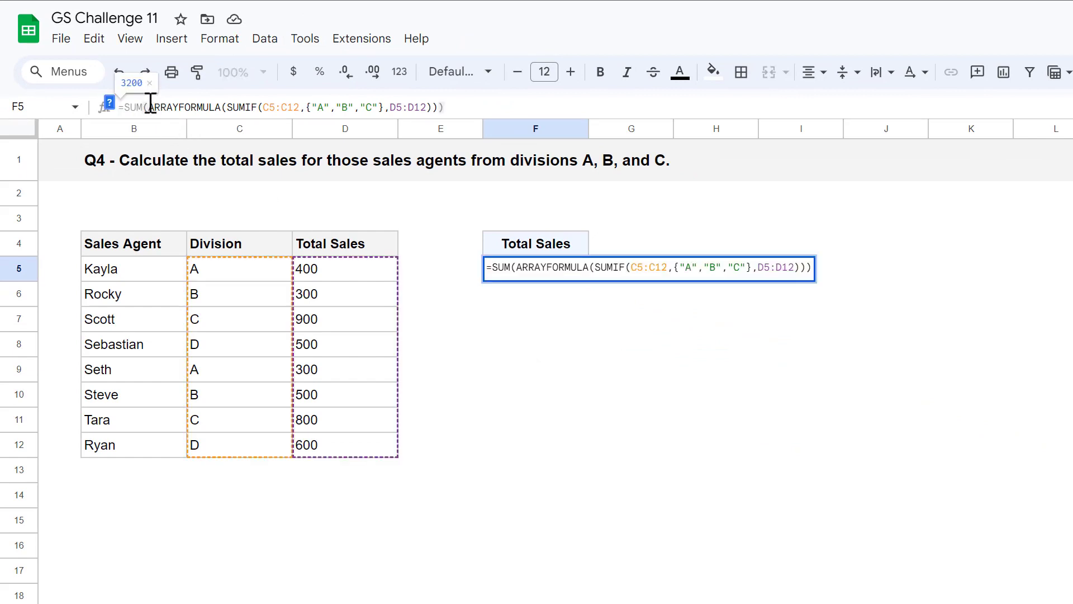
pyautogui.press('BackSpace')
pyautogui.press('BackSpace')
pyautogui.press('BackSpace')
pyautogui.press('BackSpace')
pyautogui.click(438, 107)
pyautogui.press('BackSpace')
pyautogui.press('Return')
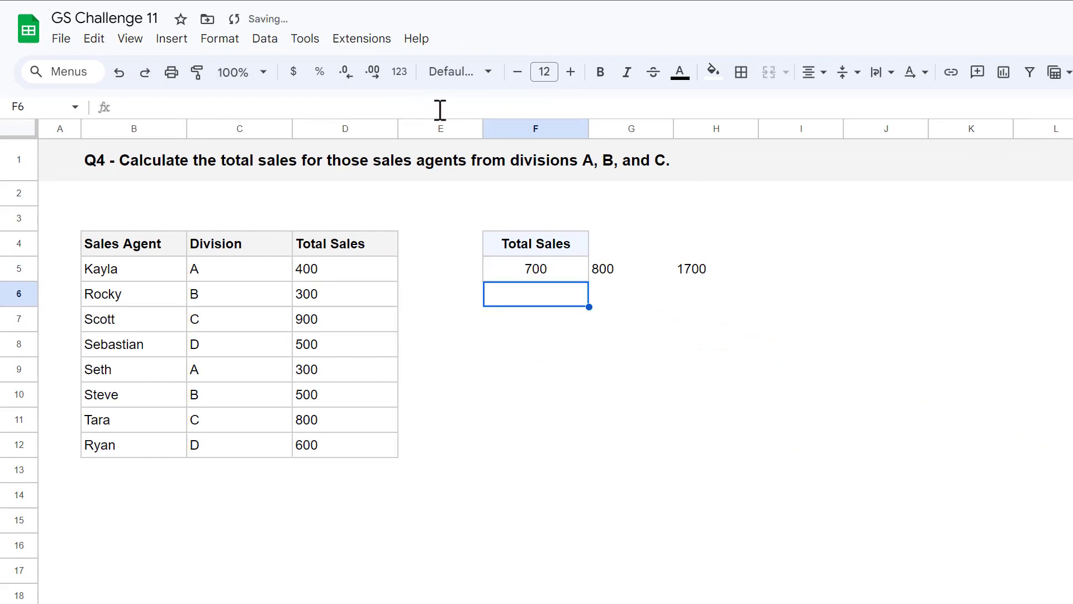
# Step: Wrap the formula in SUM( ) again so F5 returns 3200
pyautogui.click(540, 271)
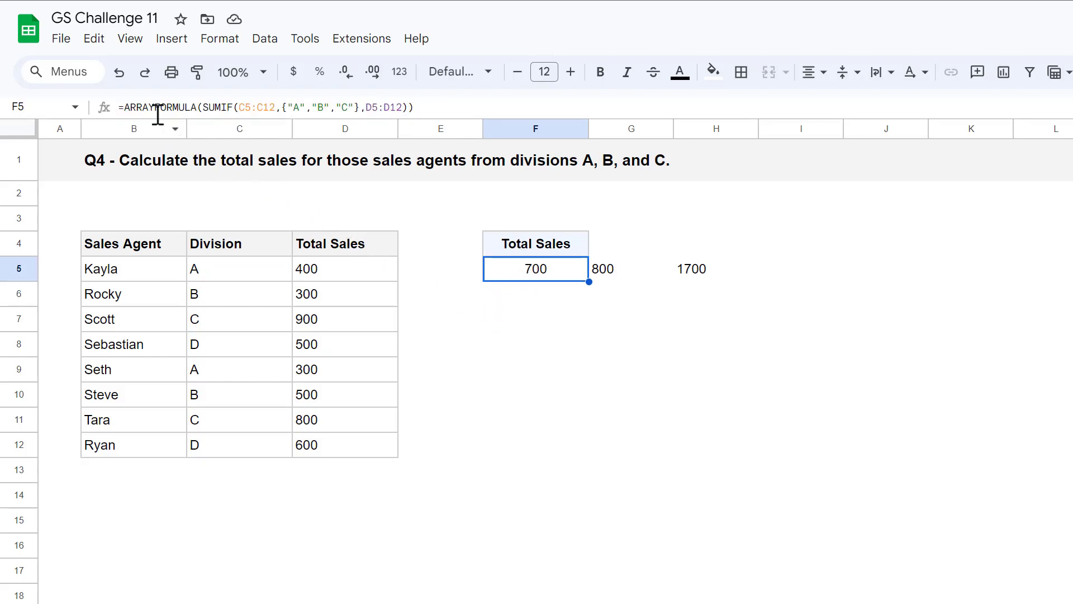
pyautogui.click(124, 106)
pyautogui.write('SUM(')
pyautogui.click(469, 102)
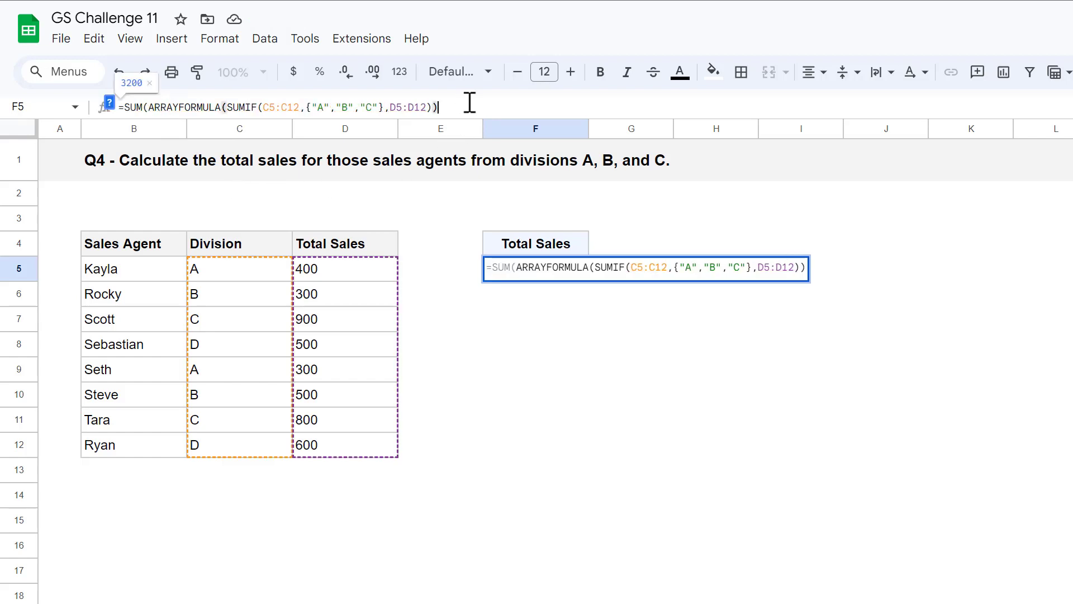
pyautogui.write(')')
pyautogui.press('Return')
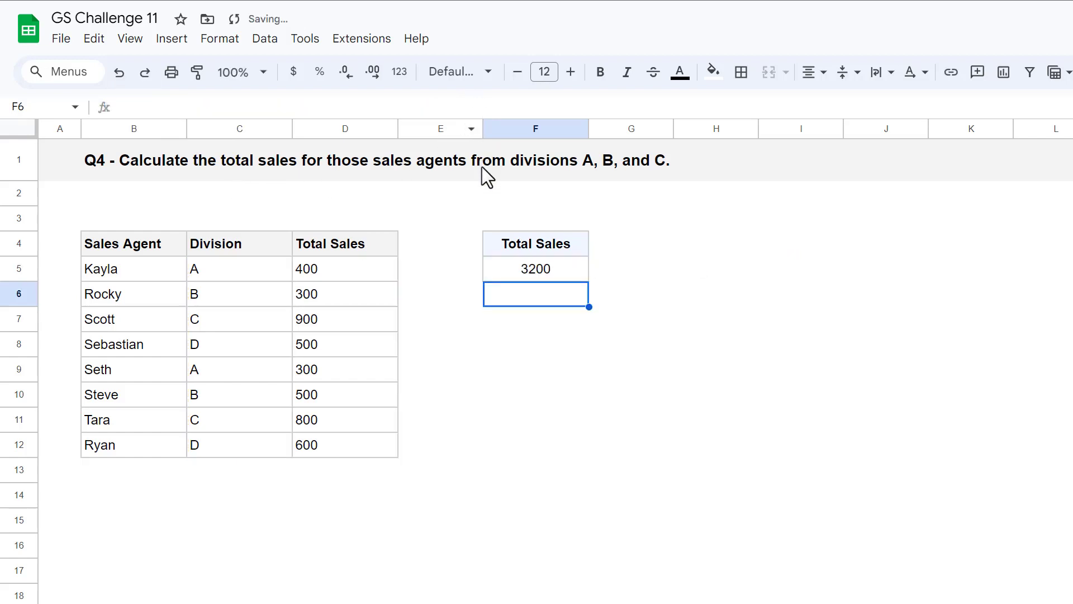
pyautogui.click(504, 269)
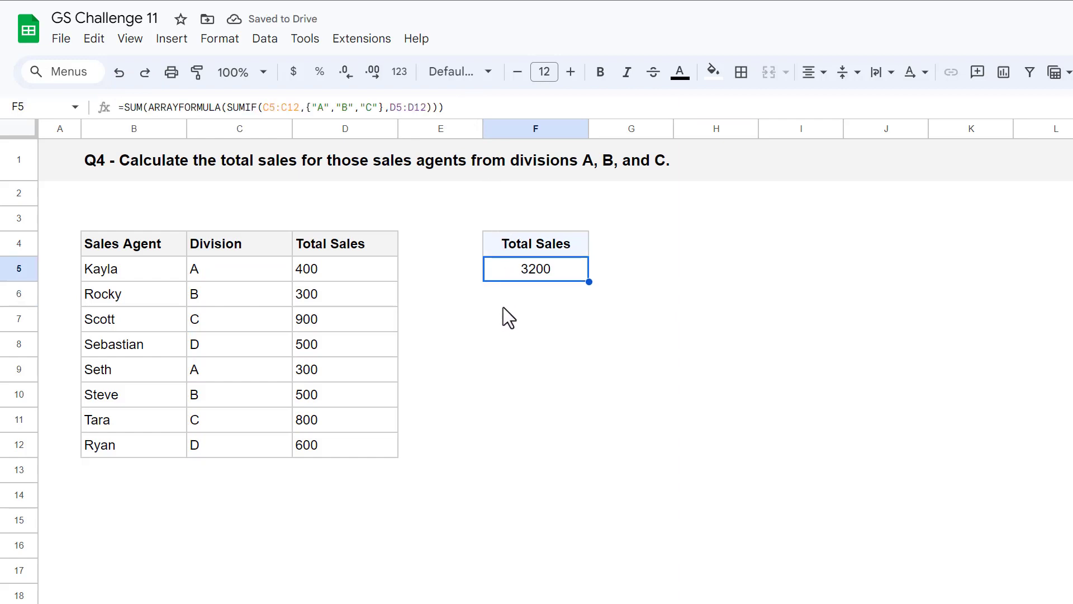